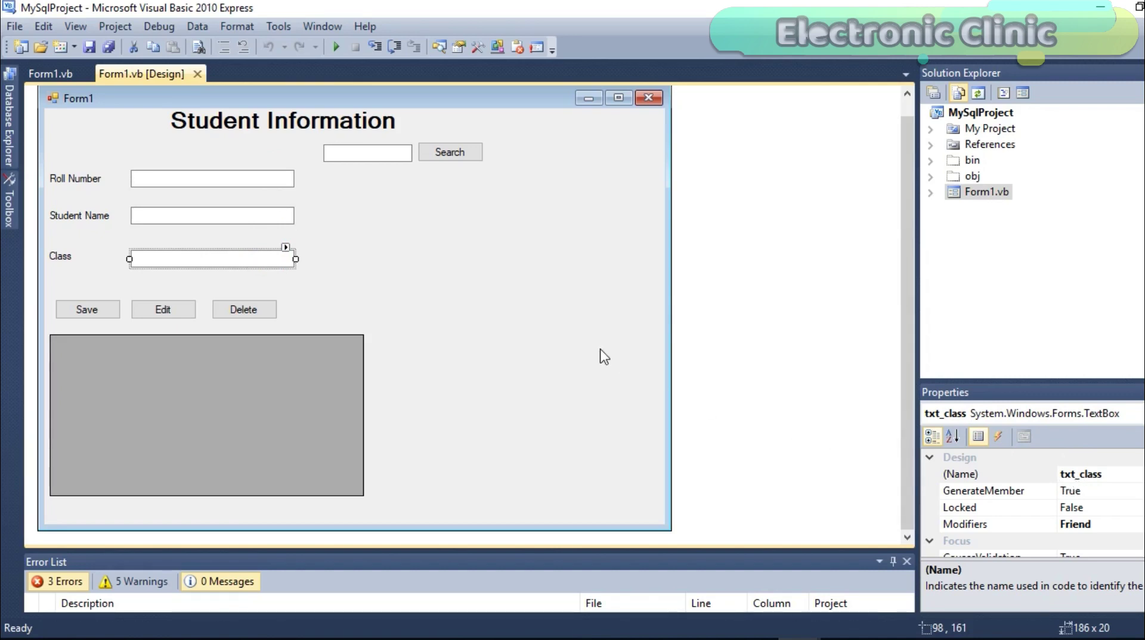
Inspect the names of the Search, Save, Edit and Delete buttons and the data grid on the Student Information form.
{"action": "left_click", "coordinate": [451, 153]}
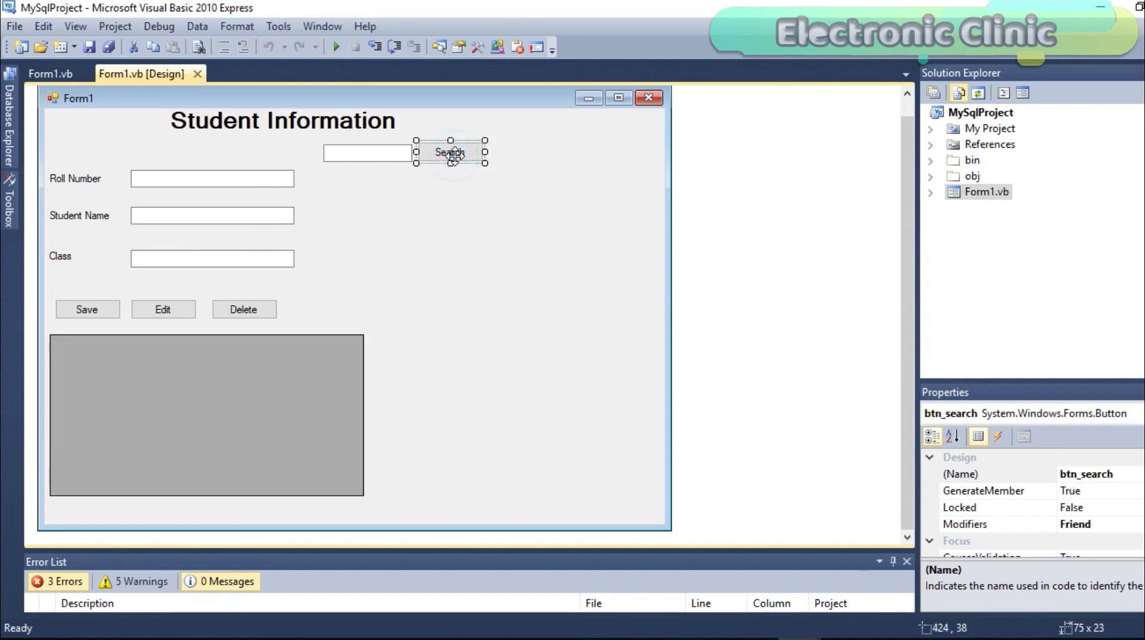
{"action": "left_click", "coordinate": [110, 308]}
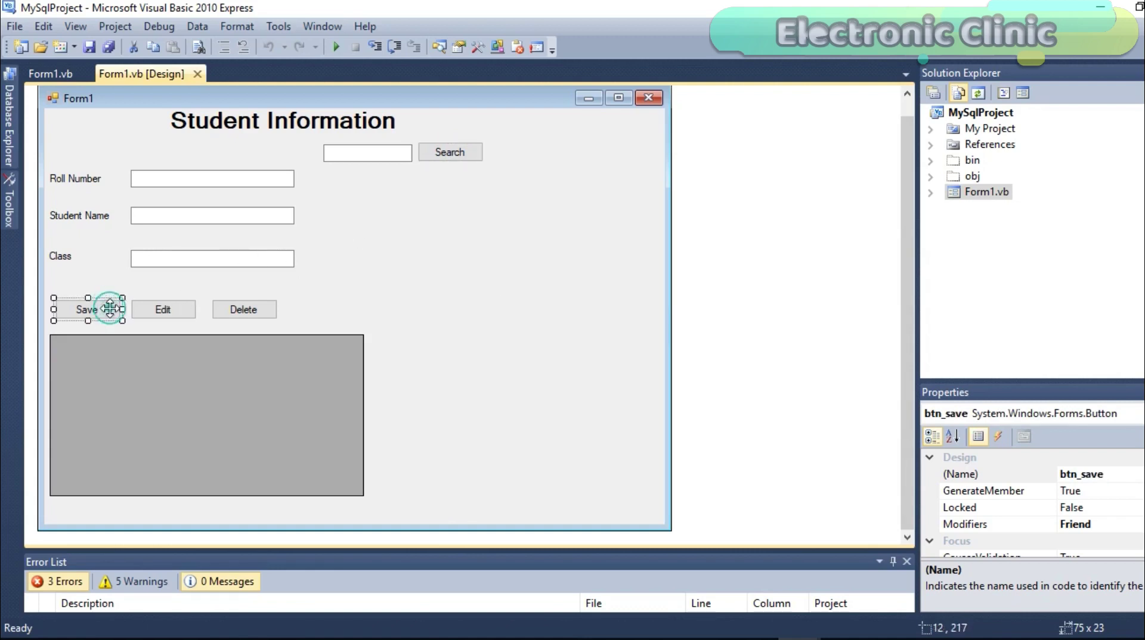
{"action": "left_click", "coordinate": [156, 308]}
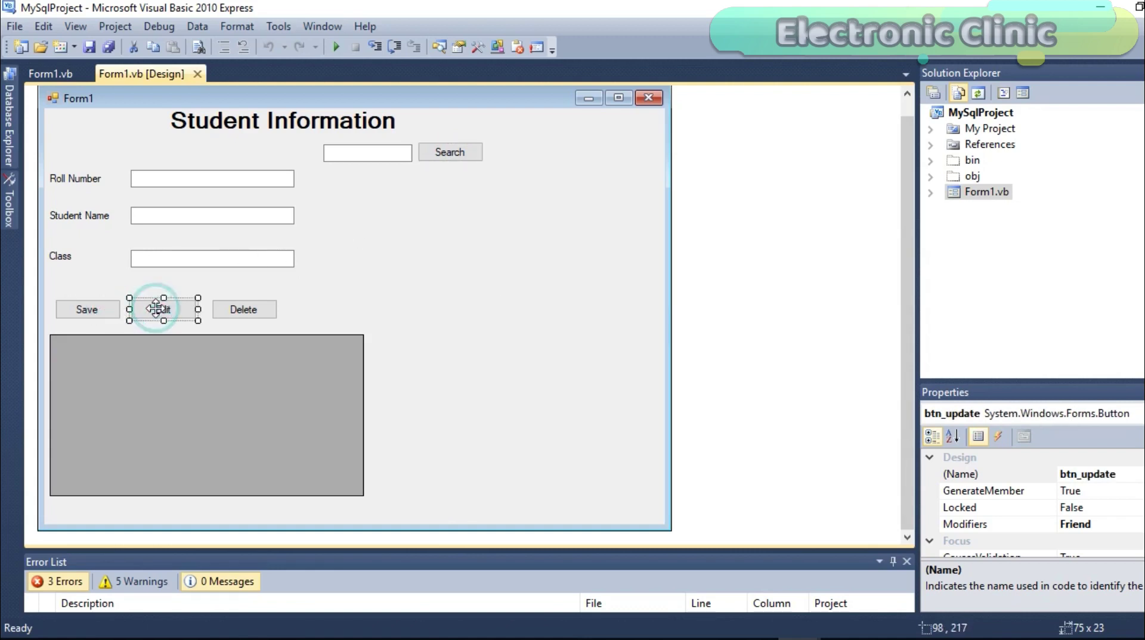
{"action": "left_click", "coordinate": [224, 310]}
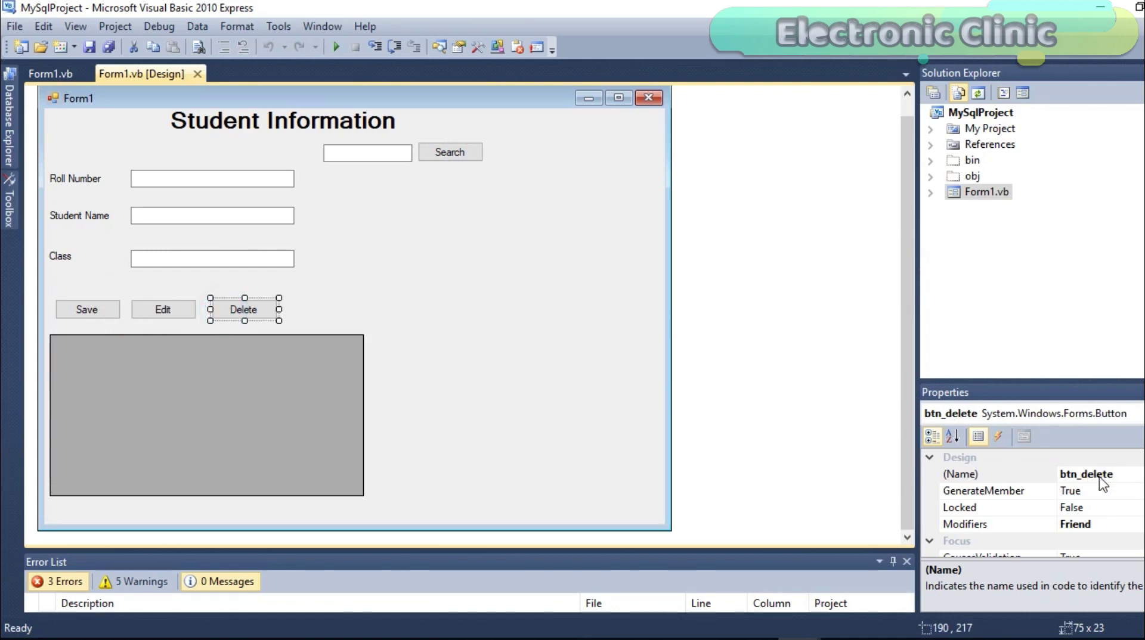
{"action": "left_click", "coordinate": [254, 384]}
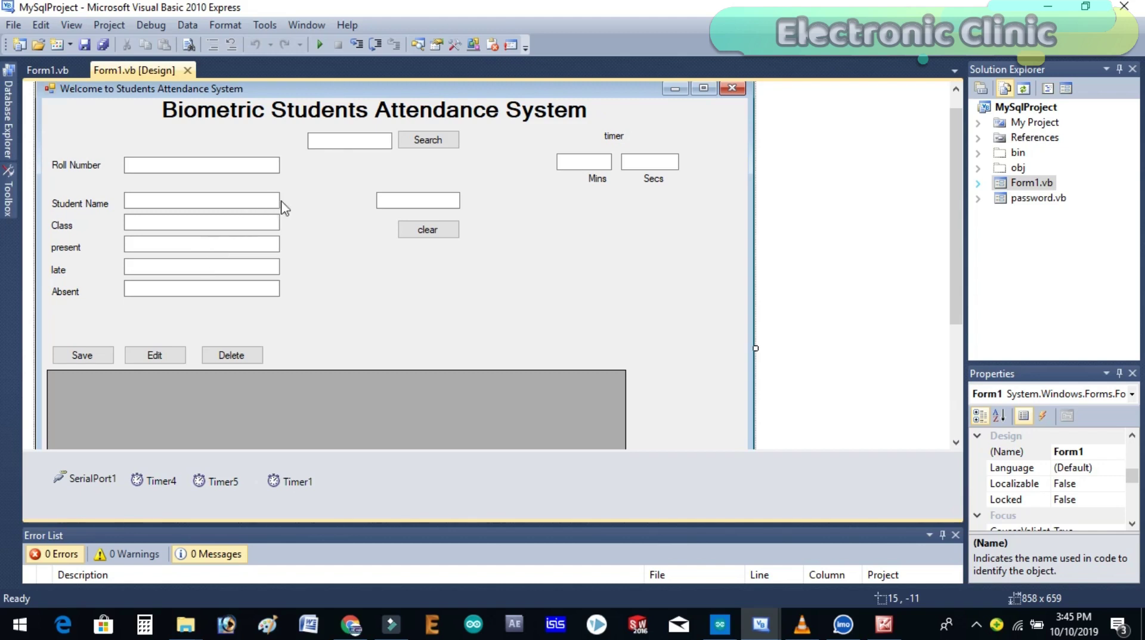
Inspect the names of the text boxes and buttons on the Biometric Students Attendance System form.
{"action": "left_click", "coordinate": [345, 142]}
{"action": "left_click", "coordinate": [415, 137]}
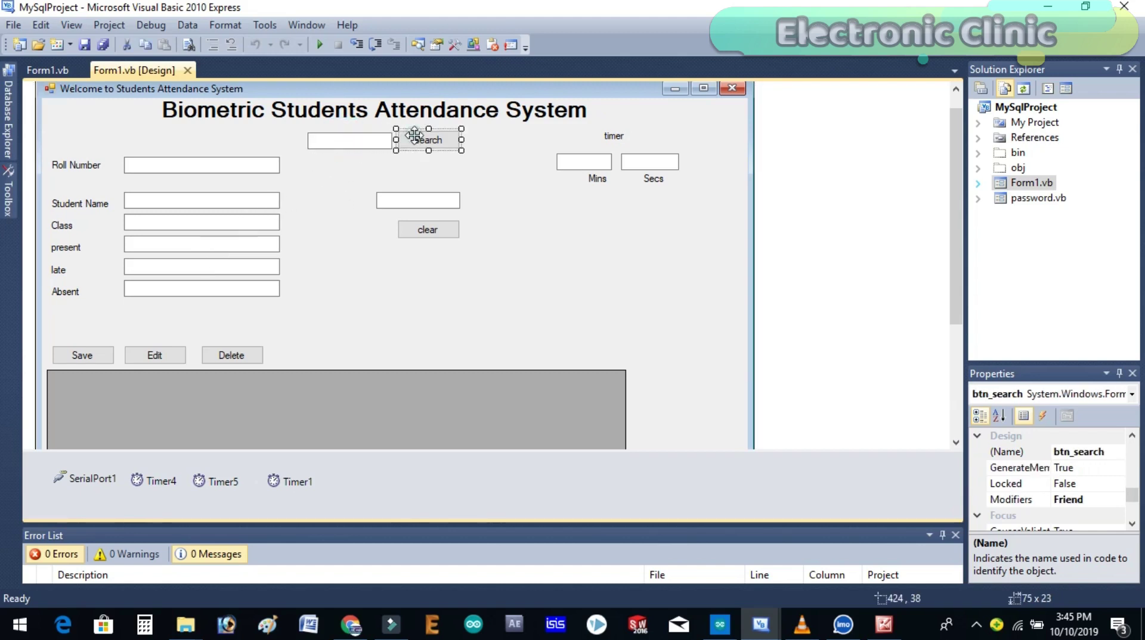
{"action": "left_click", "coordinate": [256, 164]}
{"action": "left_click", "coordinate": [255, 194]}
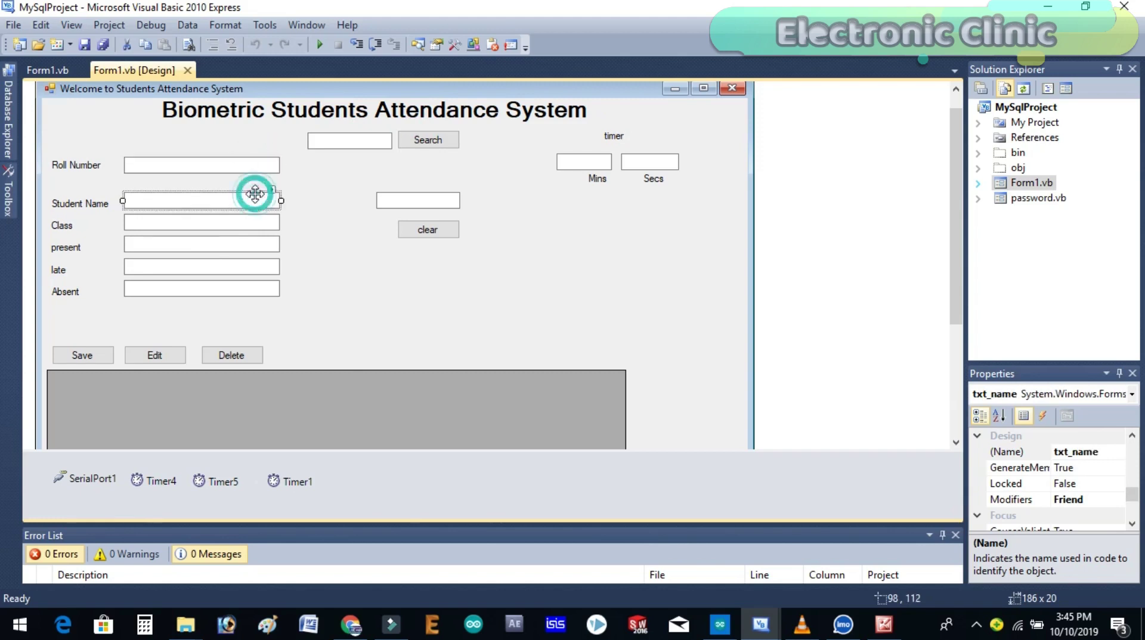
{"action": "left_click", "coordinate": [253, 224]}
{"action": "left_click", "coordinate": [253, 246]}
{"action": "left_click", "coordinate": [252, 266]}
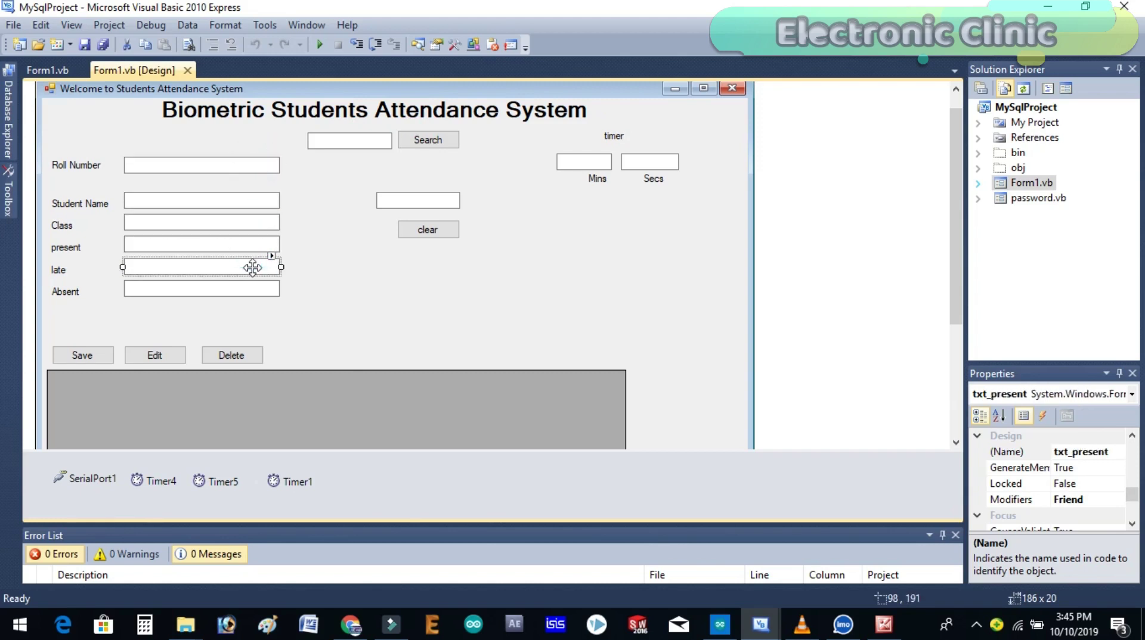
{"action": "left_click", "coordinate": [250, 289]}
{"action": "left_click", "coordinate": [157, 358]}
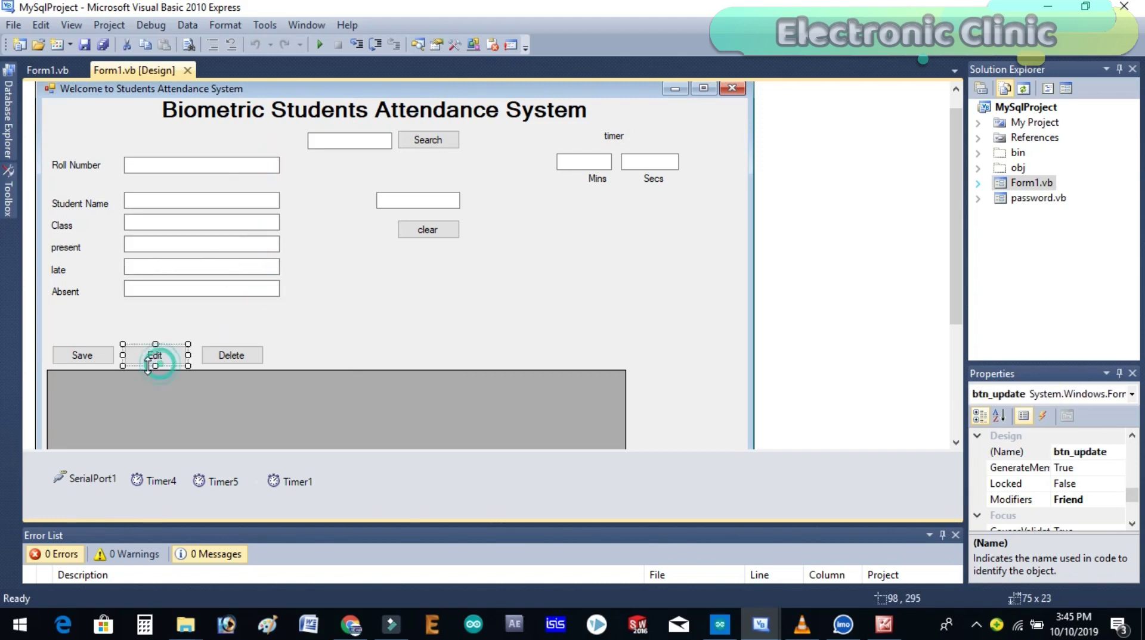
{"action": "left_click", "coordinate": [80, 356]}
{"action": "left_click", "coordinate": [245, 353]}
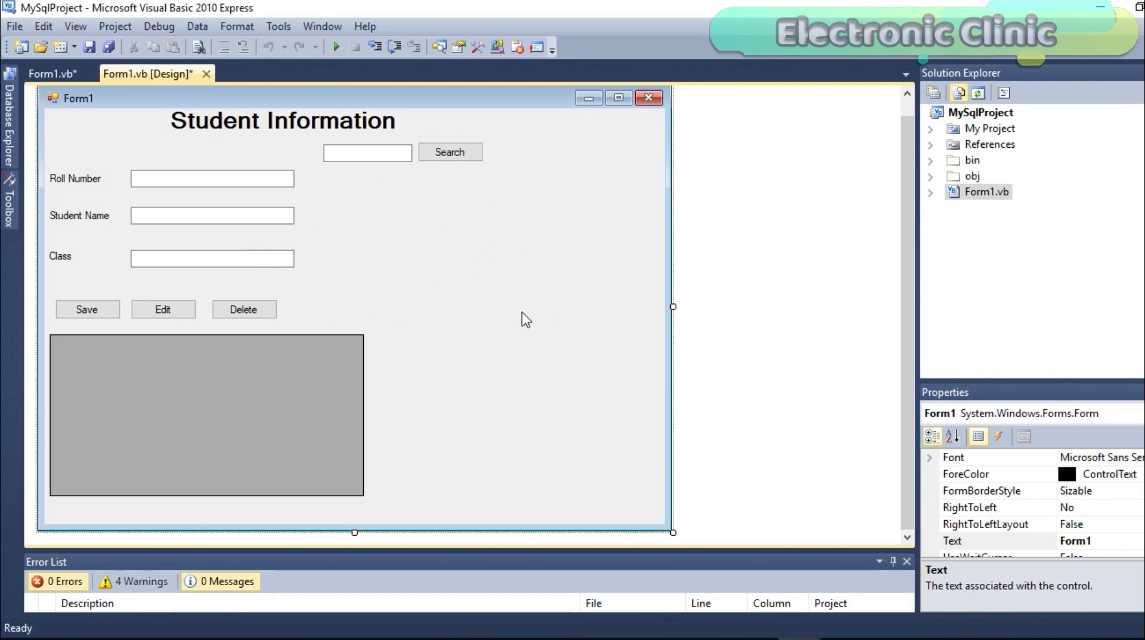
Paste the MySQL student program into the empty Form1 code file, review its beginning and return to the form design.
{"action": "double_click", "coordinate": [512, 253]}
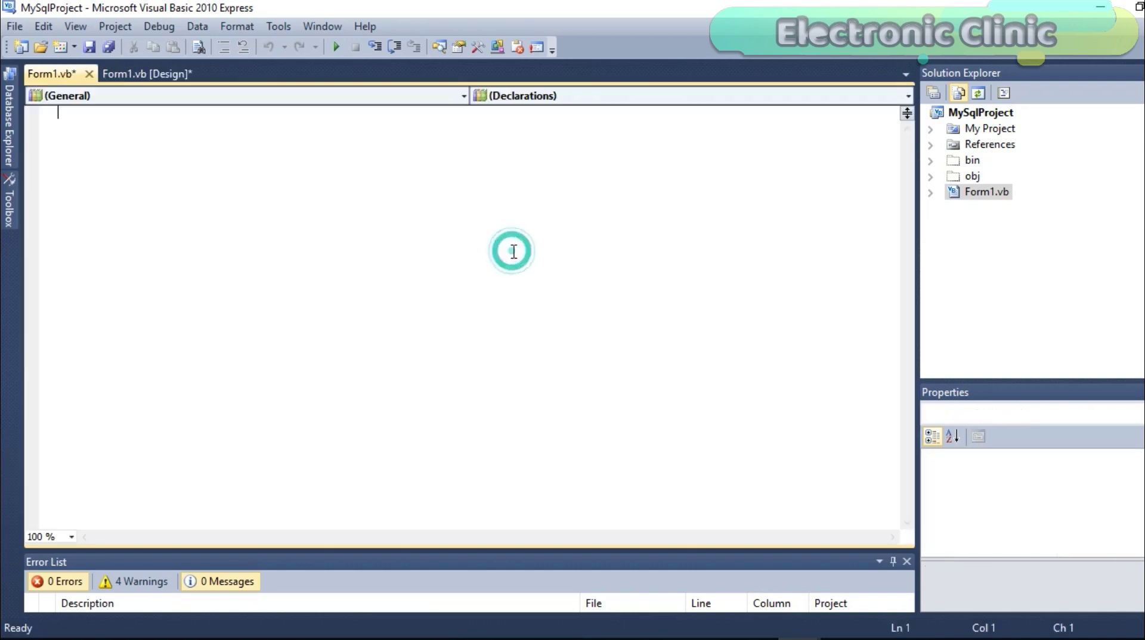
{"action": "left_click", "coordinate": [432, 245]}
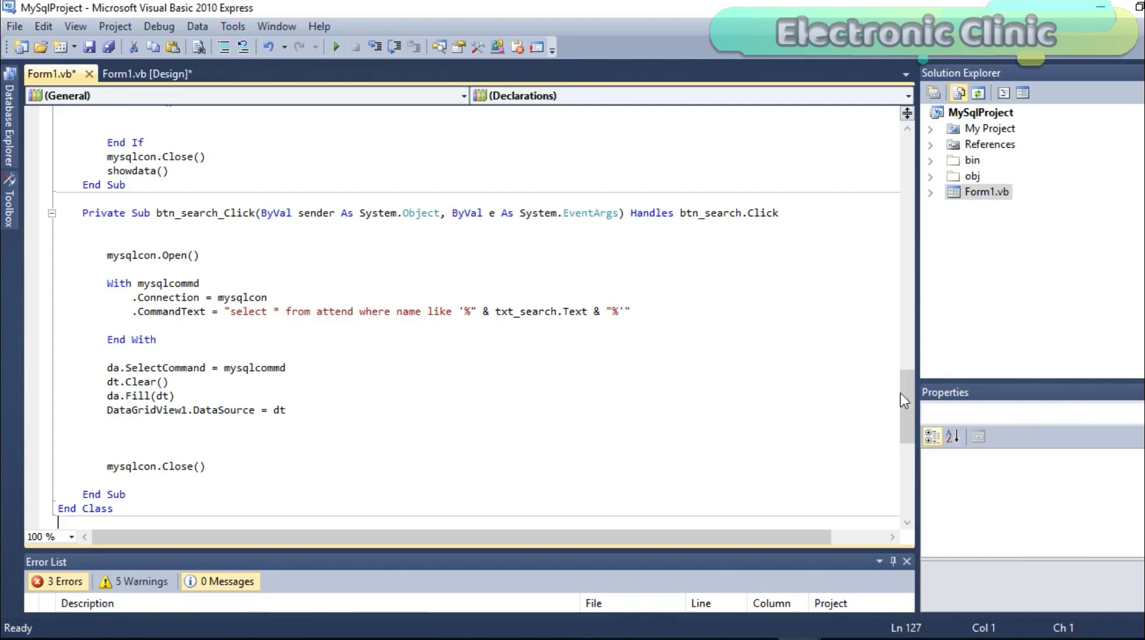
{"action": "left_click_drag", "start_coordinate": [904, 400], "coordinate": [893, 156]}
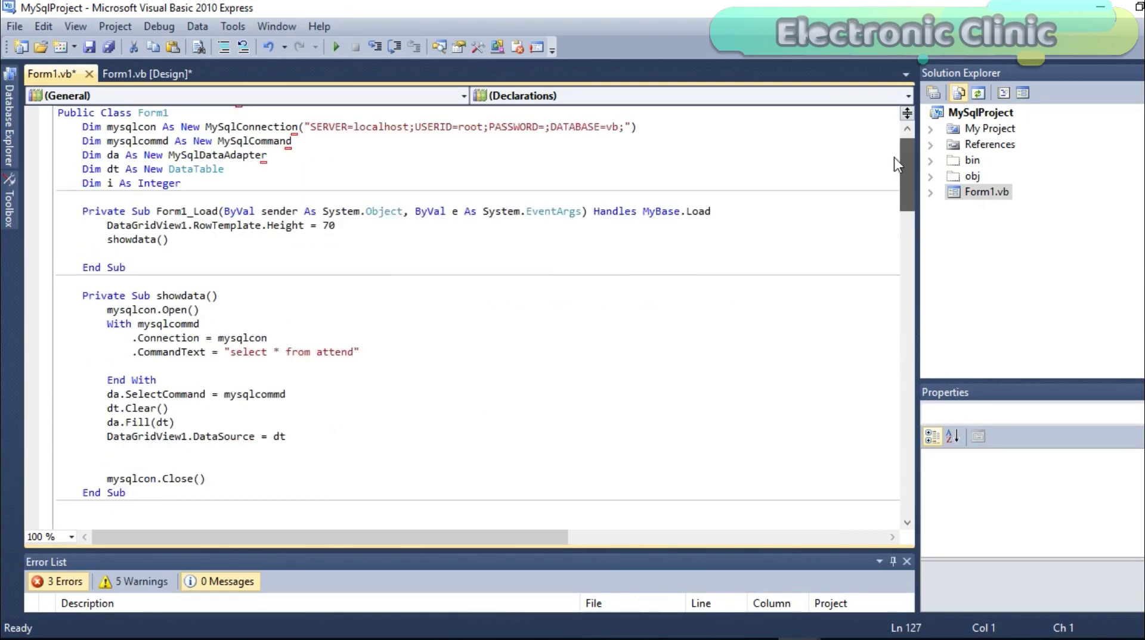
{"action": "left_click", "coordinate": [167, 74]}
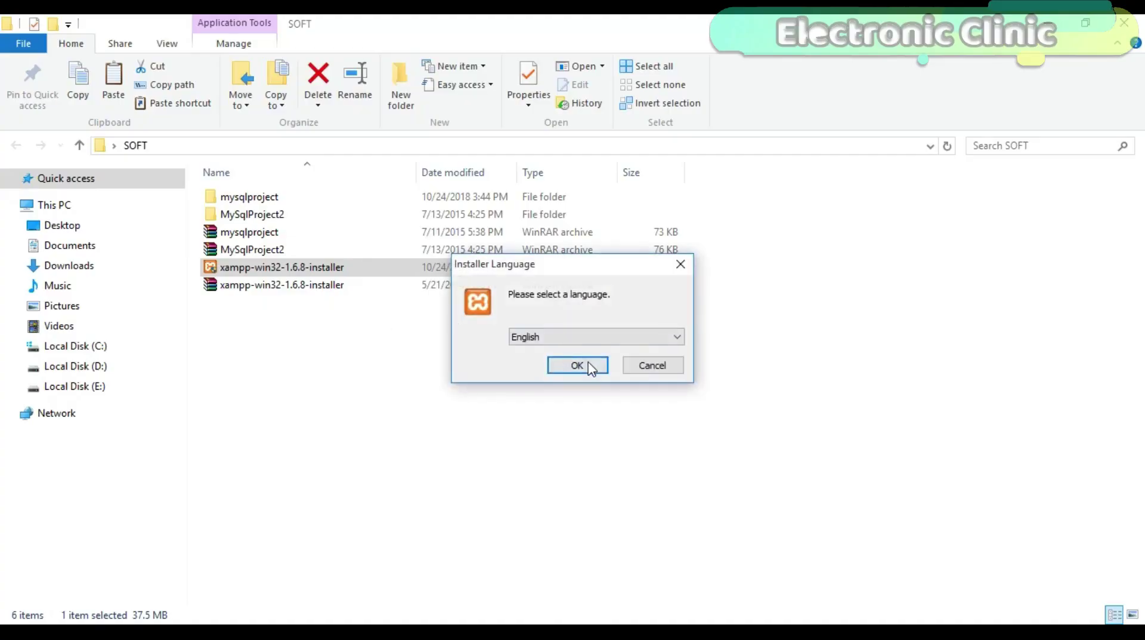
Install XAMPP 1.6.8 with English as the installer language, finish the setup and start the XAMPP Control Panel.
{"action": "left_click", "coordinate": [578, 363]}
{"action": "left_click", "coordinate": [656, 462]}
{"action": "left_click", "coordinate": [669, 464]}
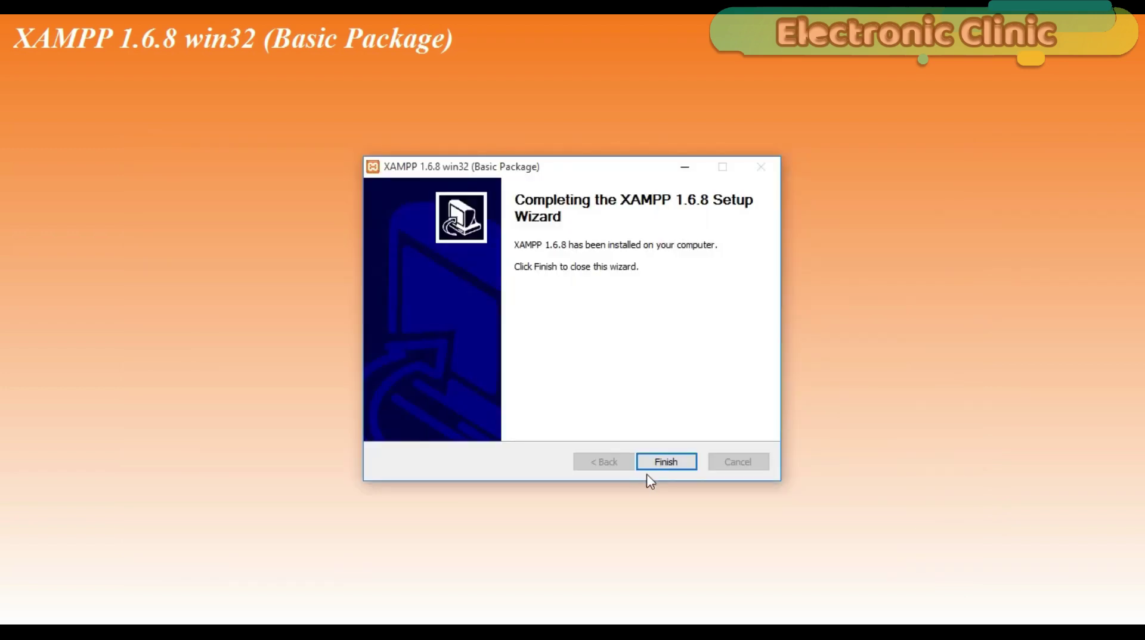
{"action": "left_click", "coordinate": [649, 466]}
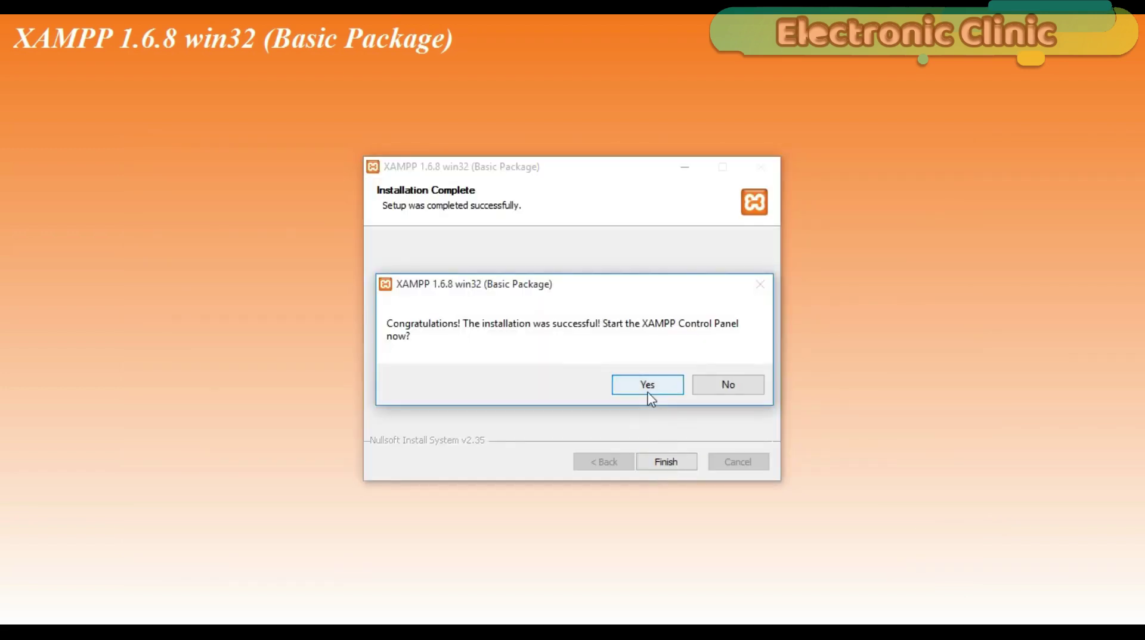
{"action": "left_click", "coordinate": [648, 394]}
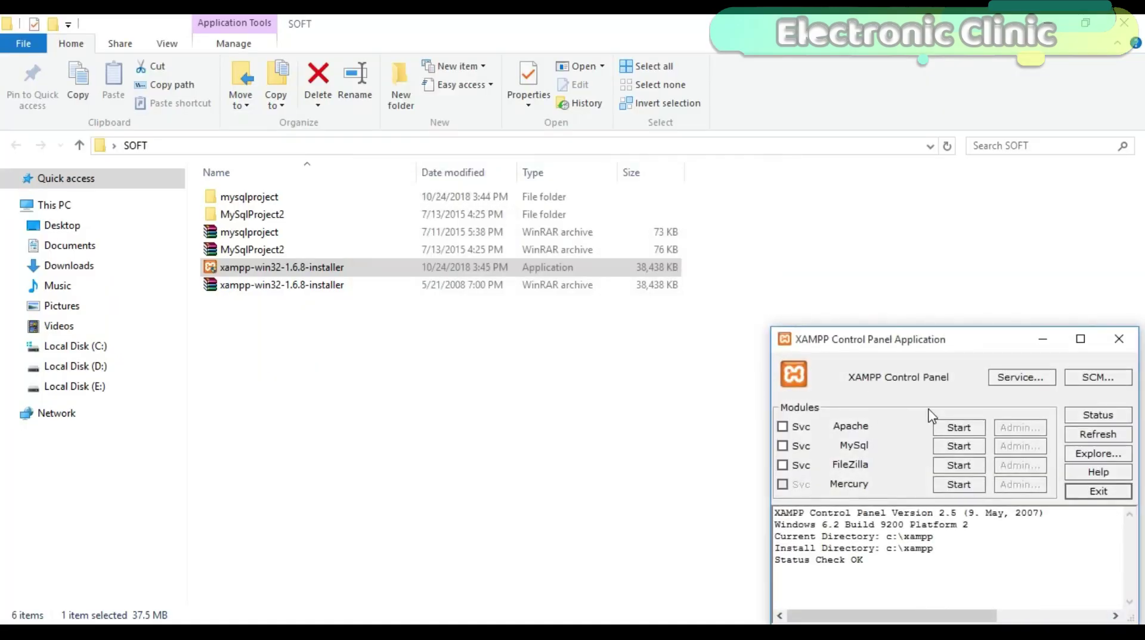
Start the Apache and MySql modules, allowing Apache HTTP Server through the Windows firewall.
{"action": "left_click", "coordinate": [958, 429]}
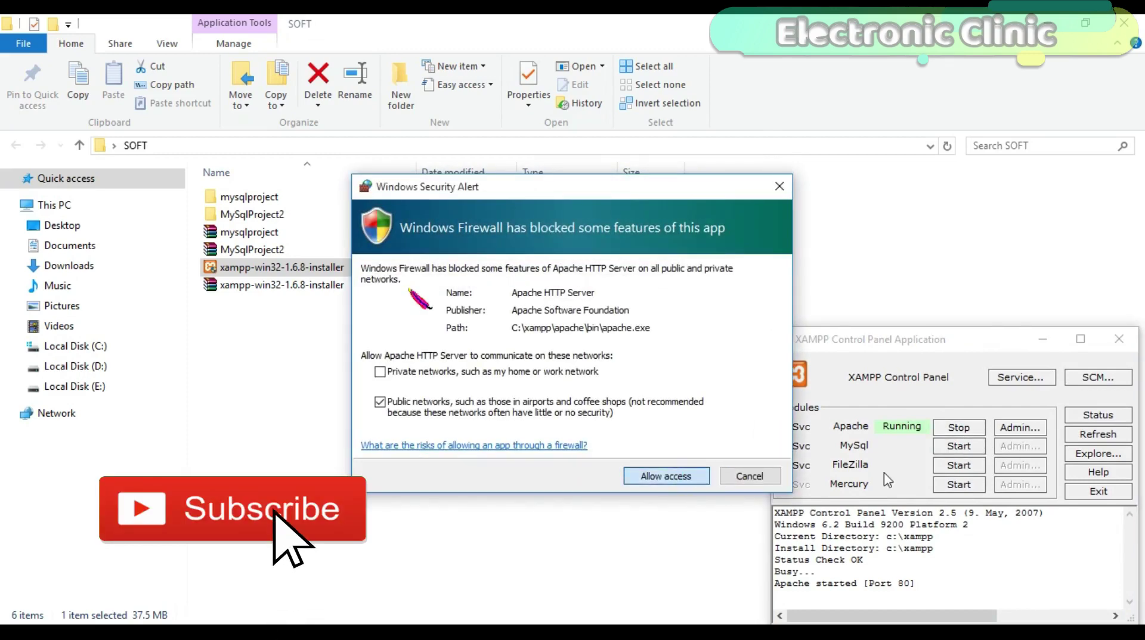
{"action": "key", "text": "Return"}
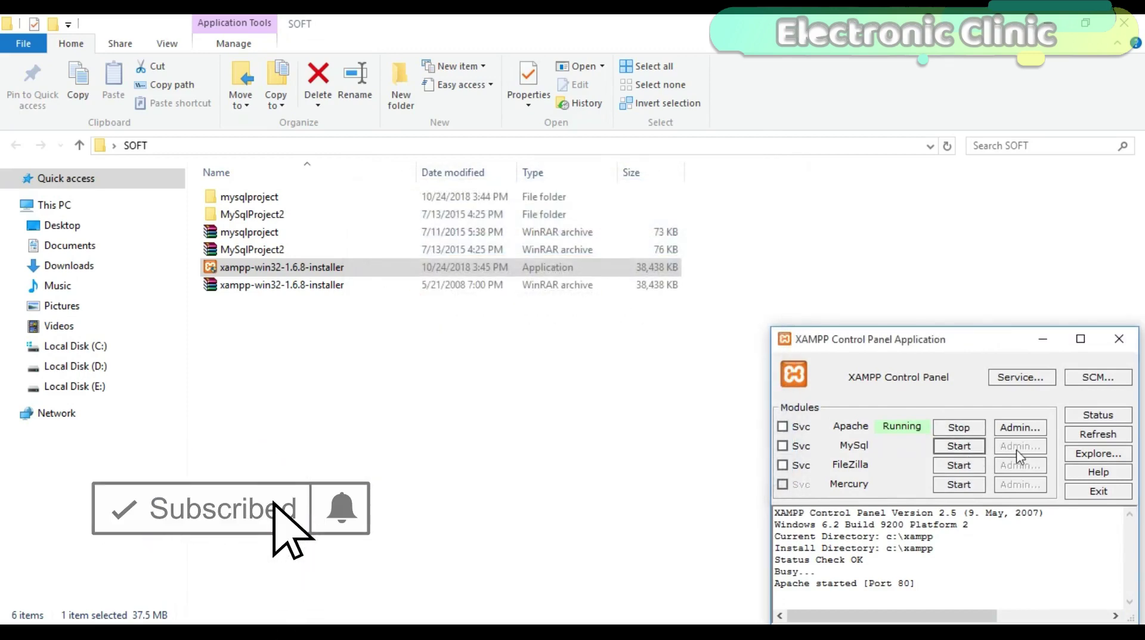
{"action": "left_click", "coordinate": [965, 450]}
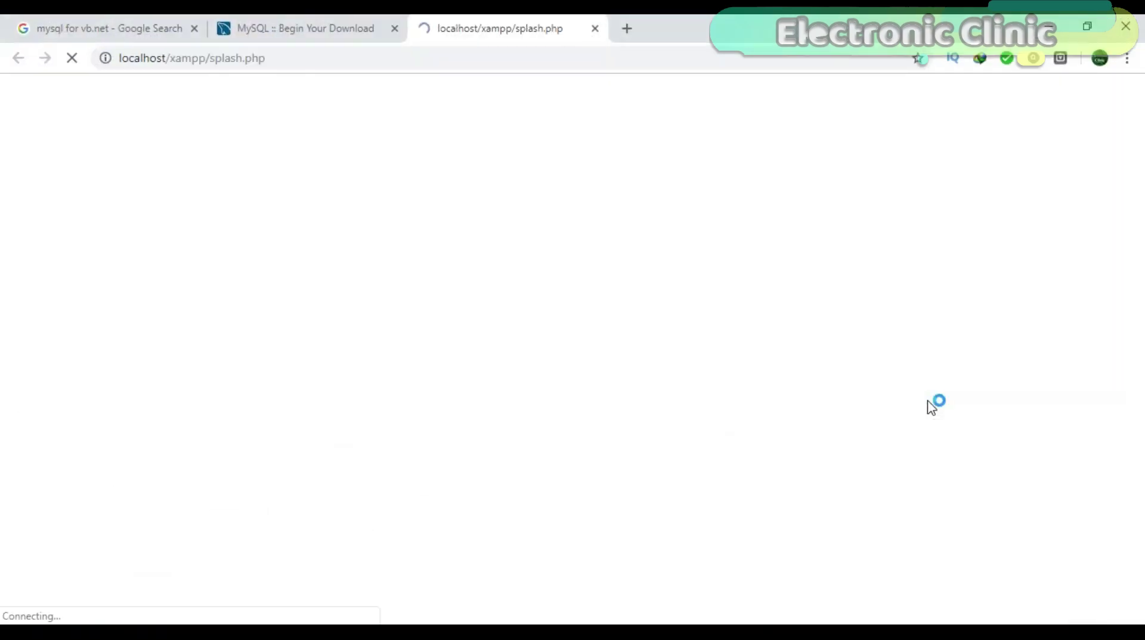
Choose English on the local XAMPP start page in the browser and open phpMyAdmin.
{"action": "left_click", "coordinate": [687, 488]}
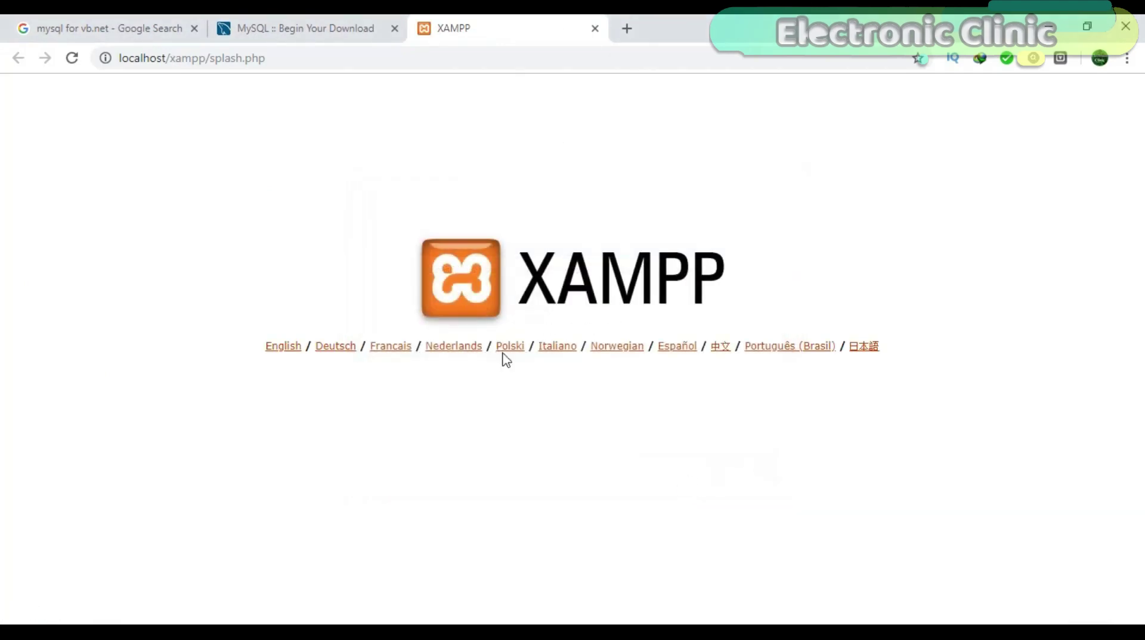
{"action": "left_click", "coordinate": [285, 348]}
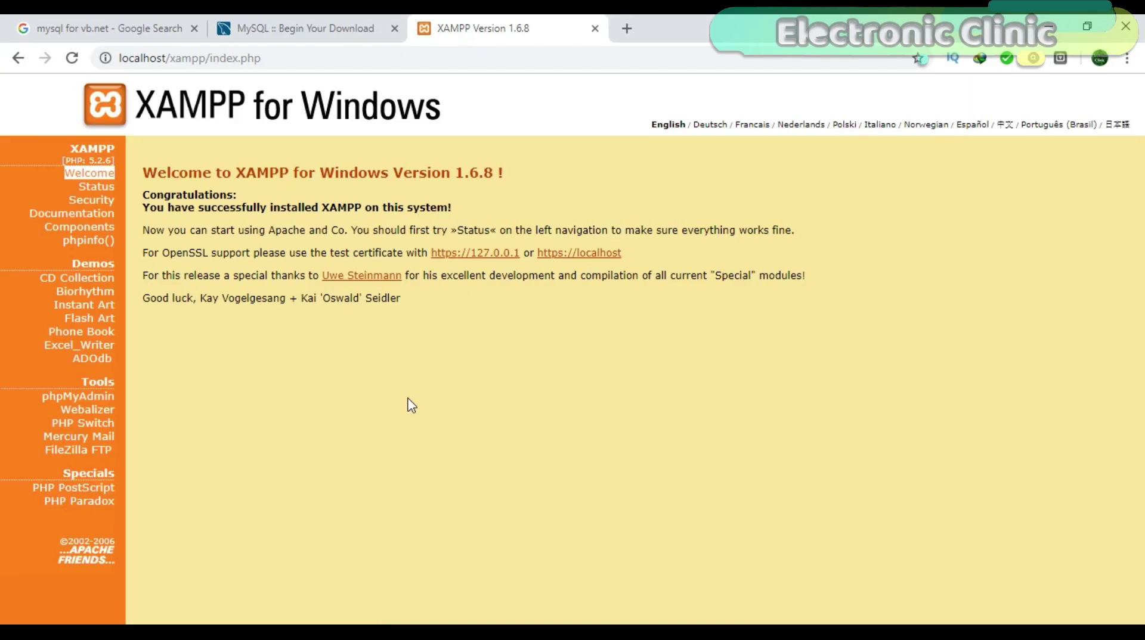
{"action": "left_click", "coordinate": [95, 399]}
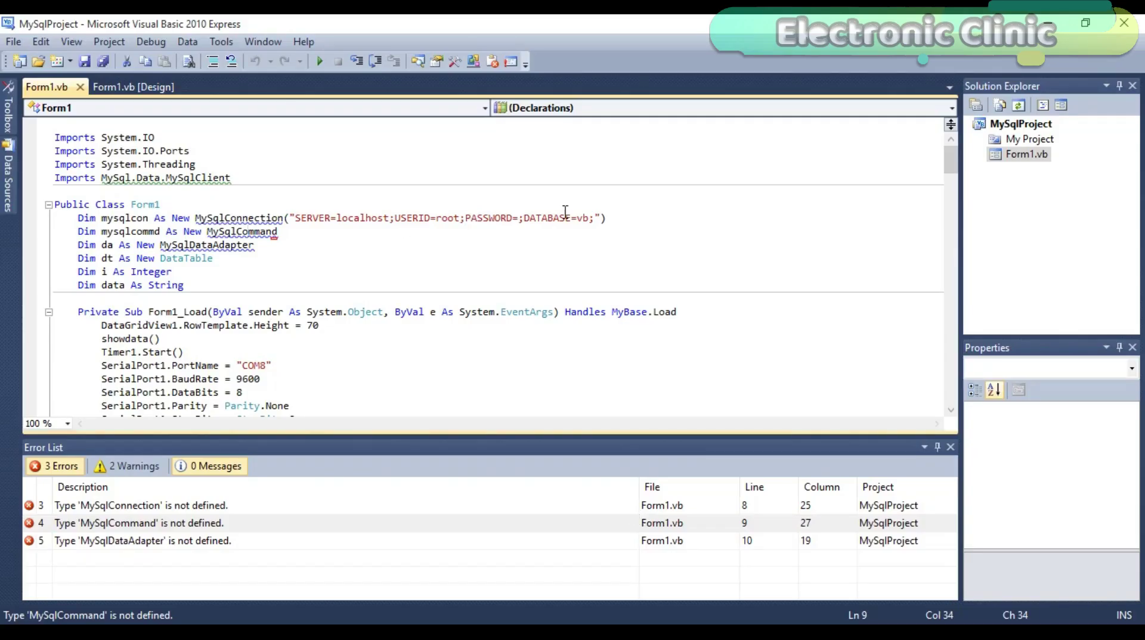
Check the database name in Form1's connection string in Visual Basic and create a database named vb in phpMyAdmin.
{"action": "double_click", "coordinate": [583, 218]}
{"action": "left_click", "coordinate": [269, 365]}
{"action": "left_click_drag", "start_coordinate": [950, 159], "coordinate": [966, 226]}
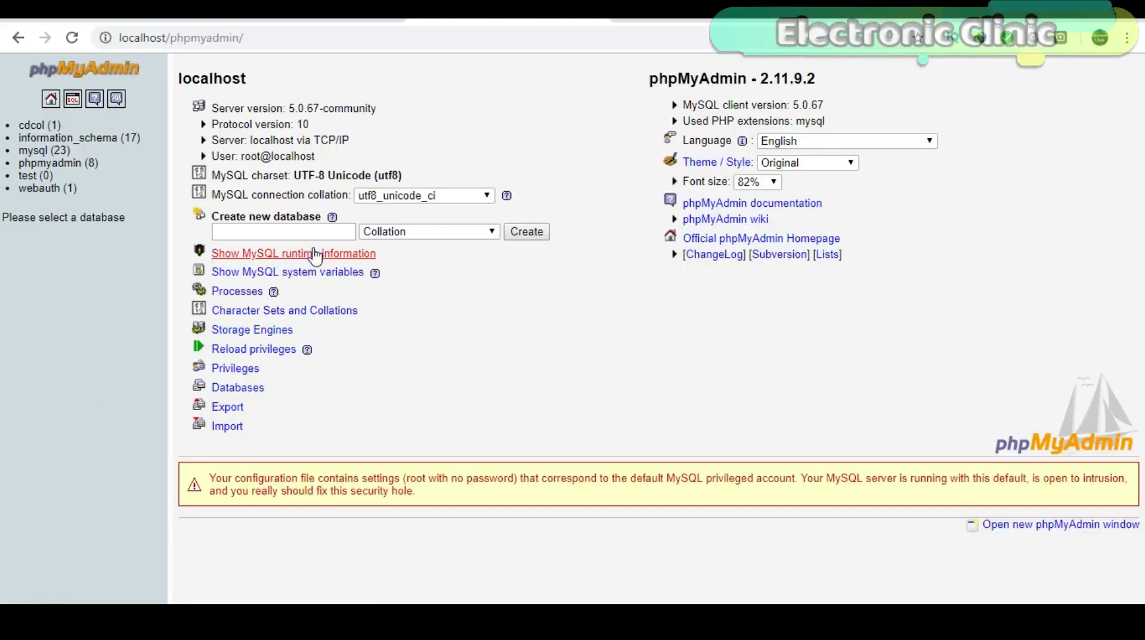
{"action": "left_click", "coordinate": [1048, 23]}
{"action": "left_click", "coordinate": [318, 231]}
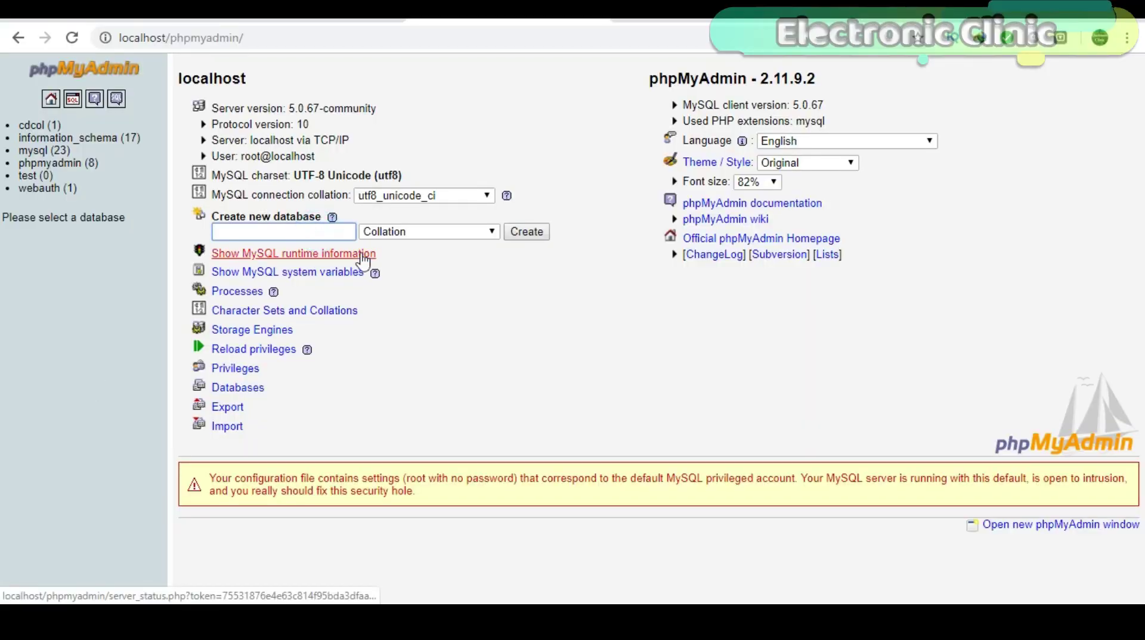
{"action": "left_click", "coordinate": [530, 236]}
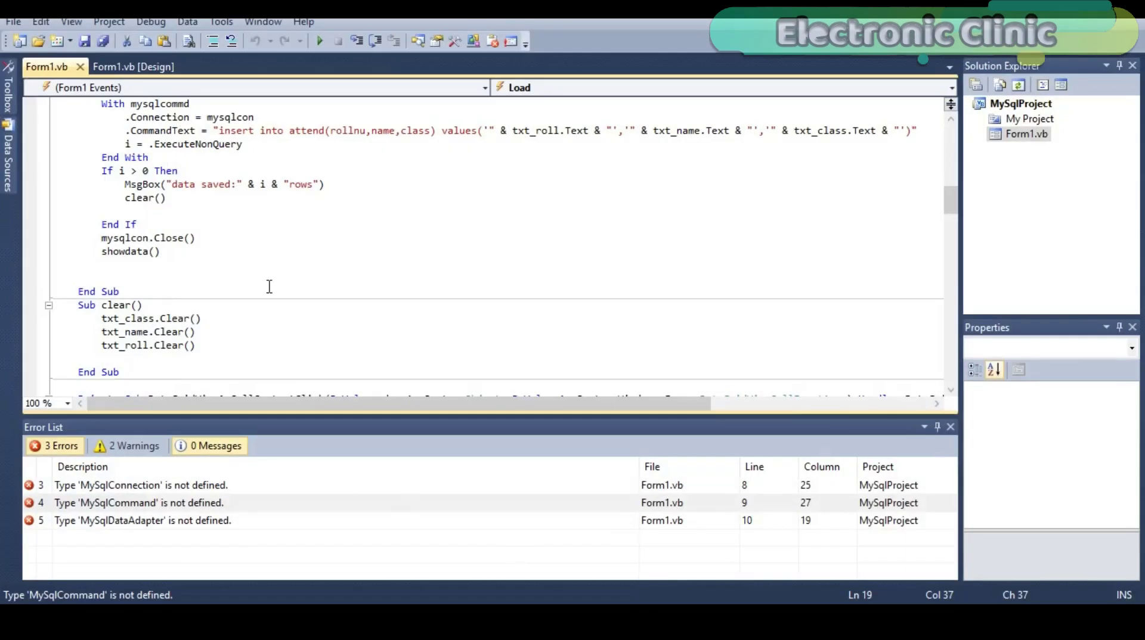
Check the table name in the code's insert query and create a table named attend with 6 fields in the vb database.
{"action": "left_click_drag", "start_coordinate": [290, 130], "coordinate": [325, 131]}
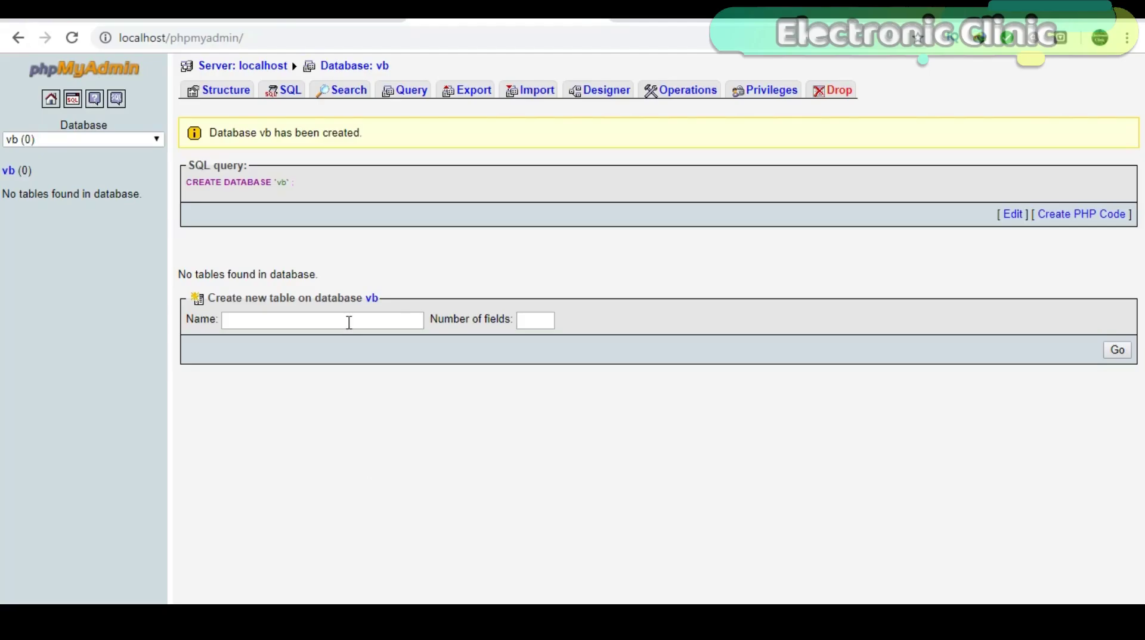
{"action": "left_click", "coordinate": [349, 321]}
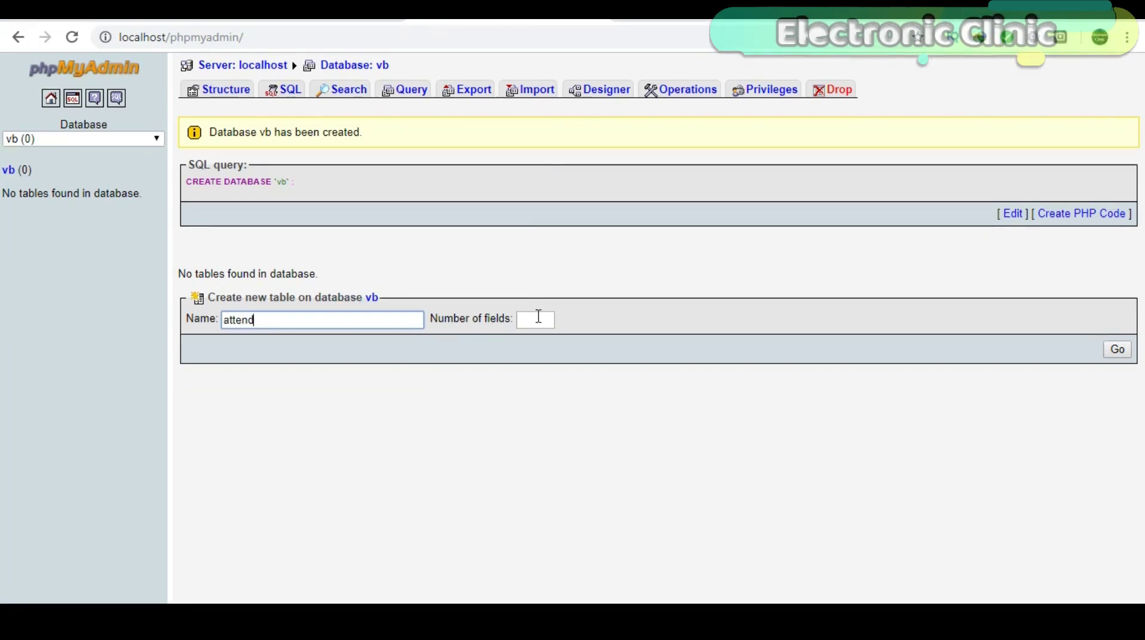
{"action": "left_click", "coordinate": [538, 317]}
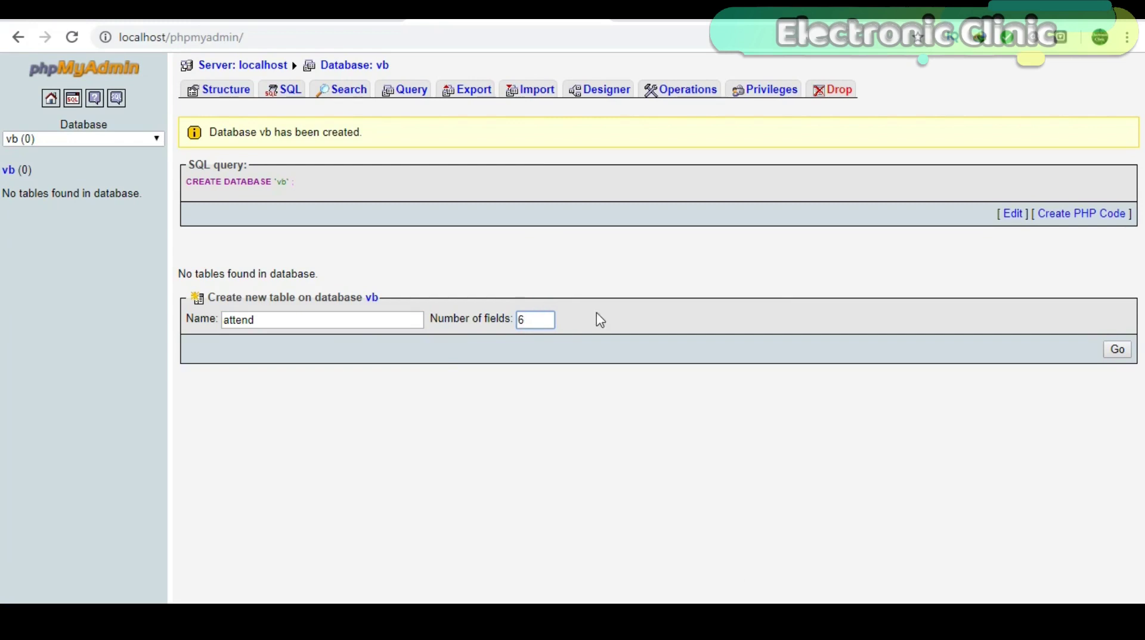
{"action": "left_click", "coordinate": [1116, 349]}
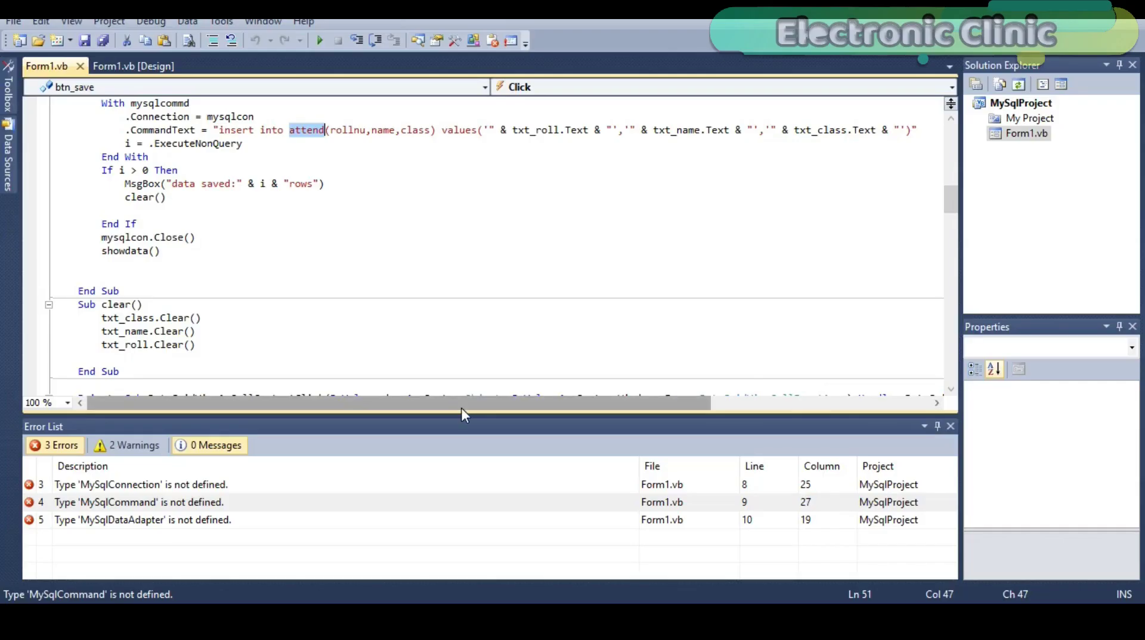
Check the roll number column in the code's insert query and define the attend table's first field as rollnu, type INT.
{"action": "left_click", "coordinate": [332, 129]}
{"action": "left_click", "coordinate": [360, 130]}
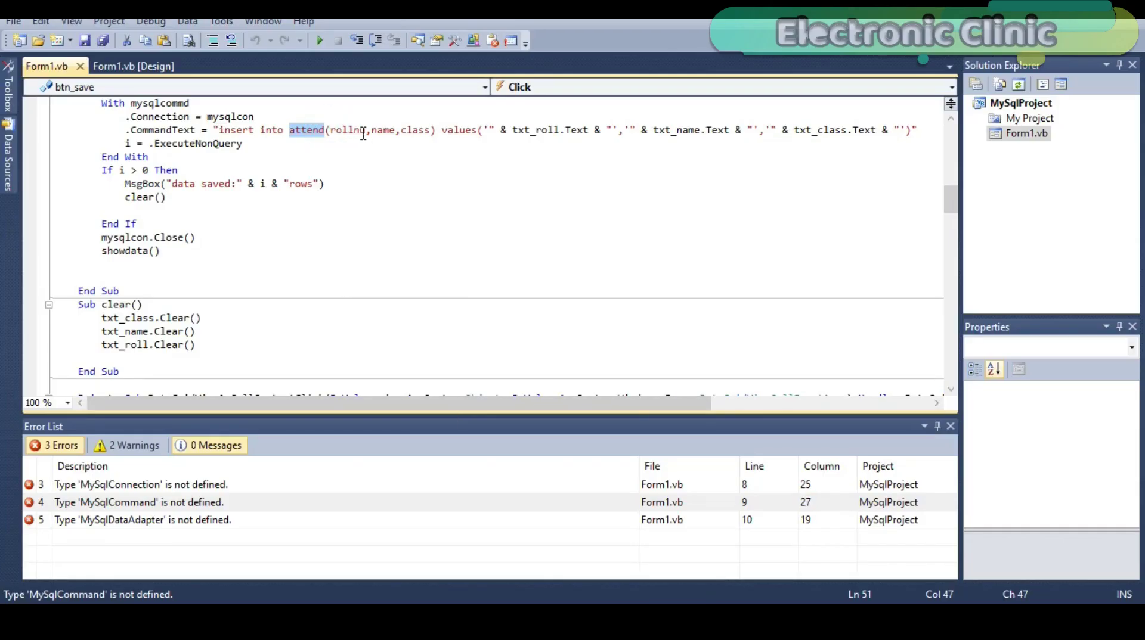
{"action": "left_click", "coordinate": [368, 129]}
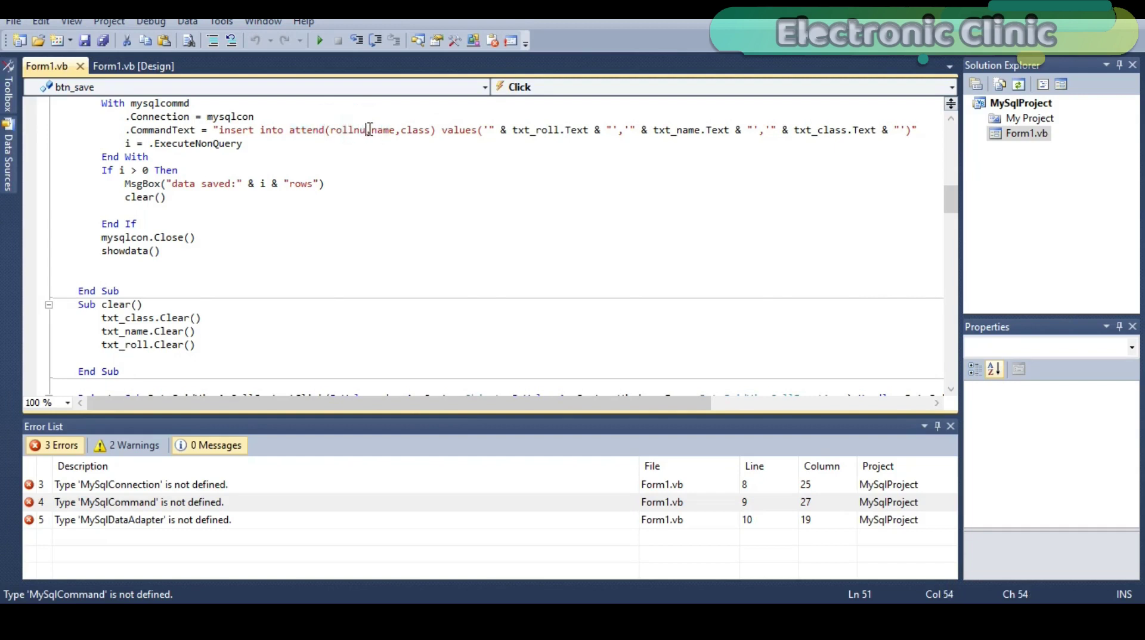
{"action": "left_click_drag", "start_coordinate": [367, 129], "coordinate": [335, 130]}
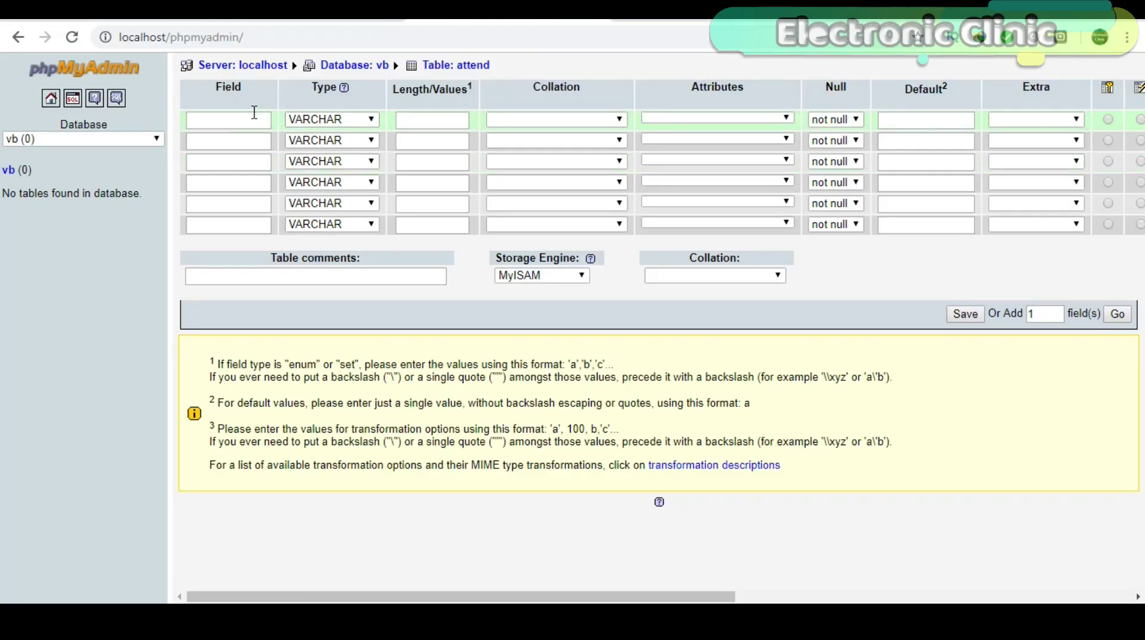
{"action": "left_click", "coordinate": [254, 113]}
{"action": "type", "text": "rollnu"}
{"action": "left_click", "coordinate": [366, 123]}
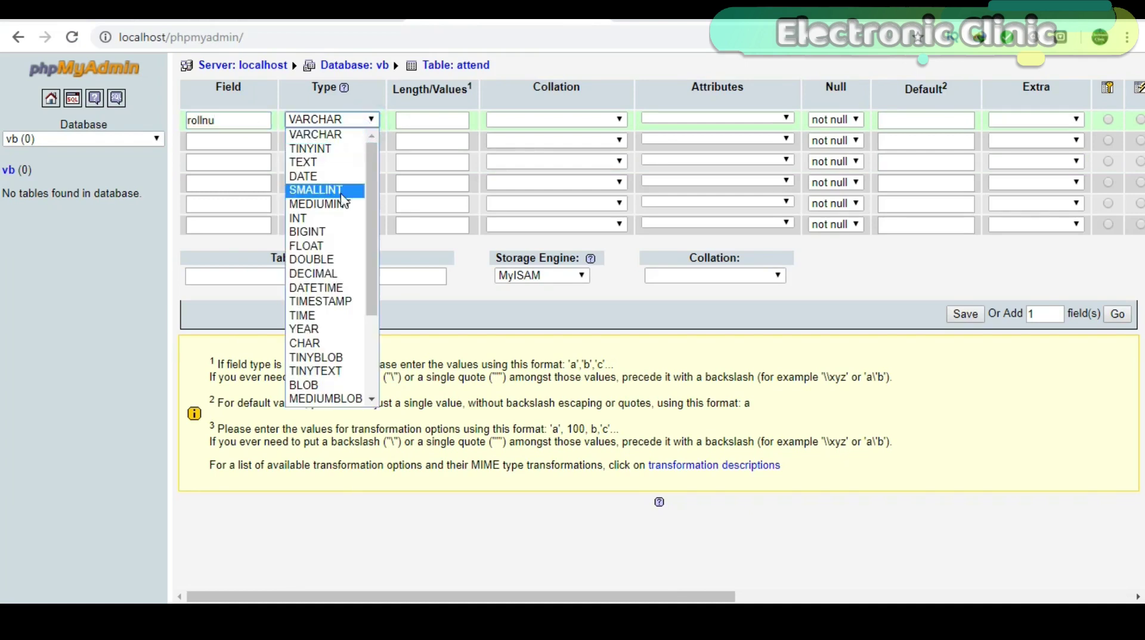
{"action": "left_click", "coordinate": [322, 219]}
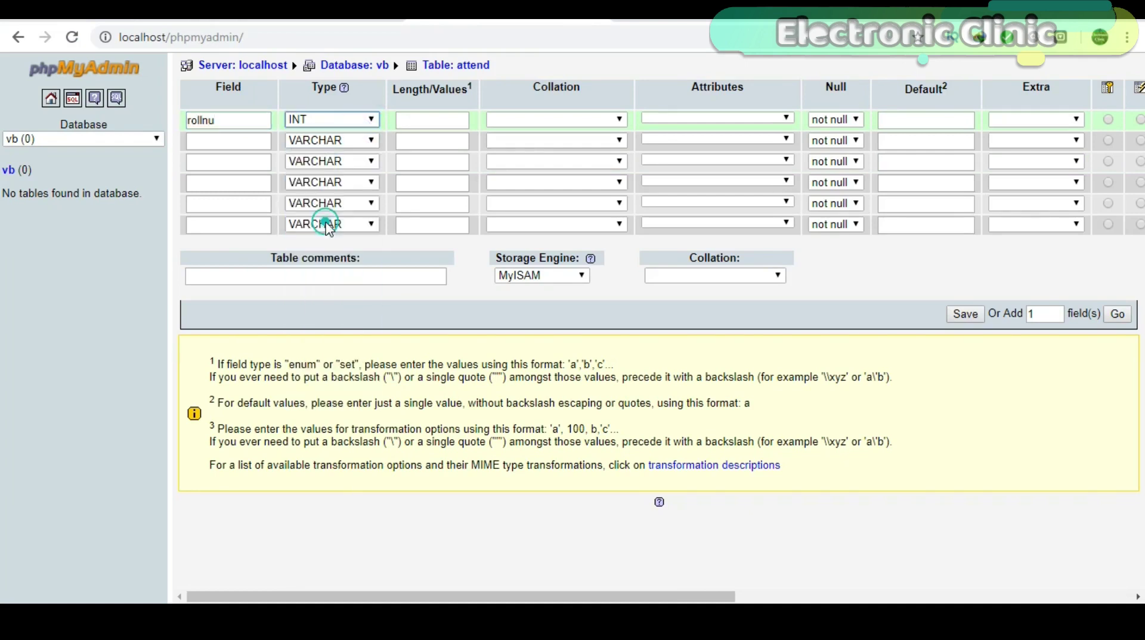
Set the rollnu field's length to 20 and define the second field as name, length 30, copying the name from the code's insert query.
{"action": "left_click", "coordinate": [422, 121]}
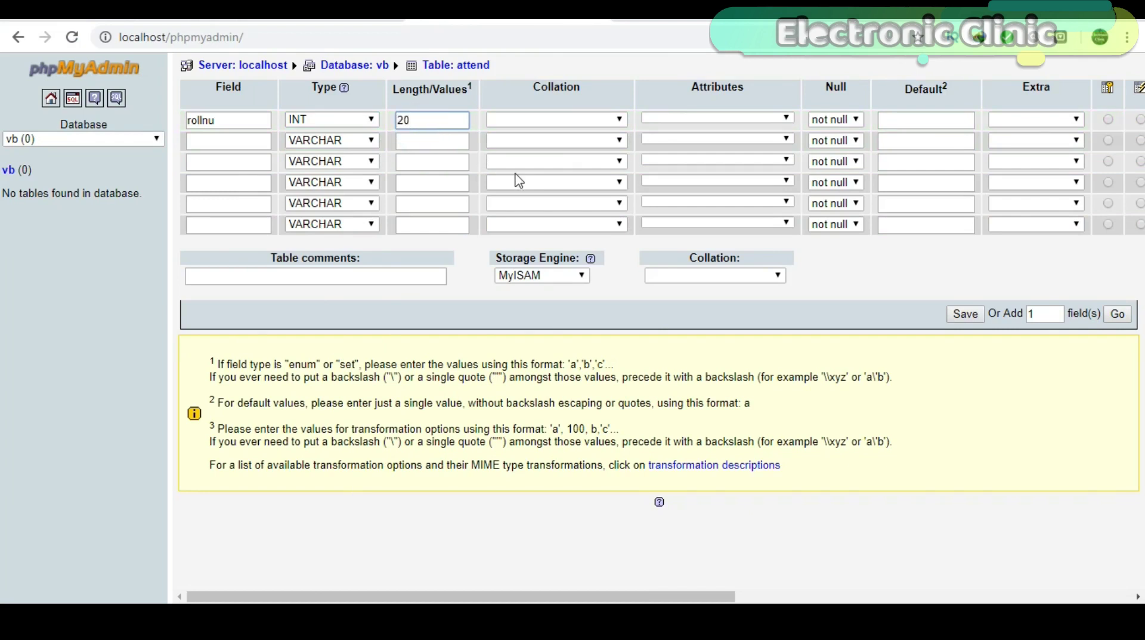
{"action": "left_click", "coordinate": [224, 141]}
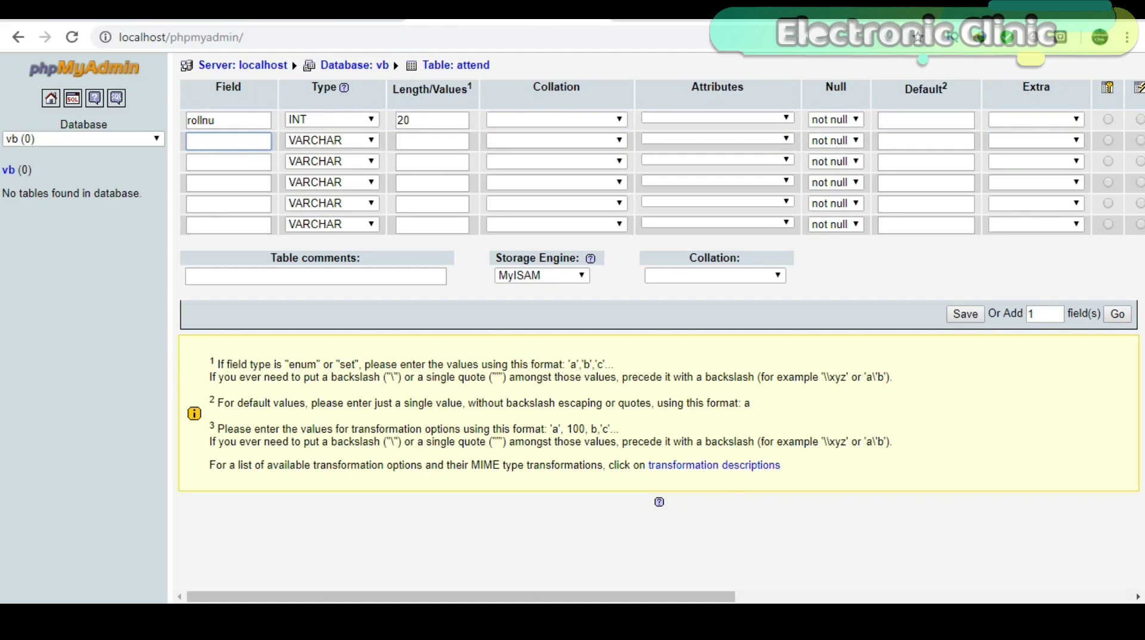
{"action": "mouse_move", "coordinate": [266, 623]}
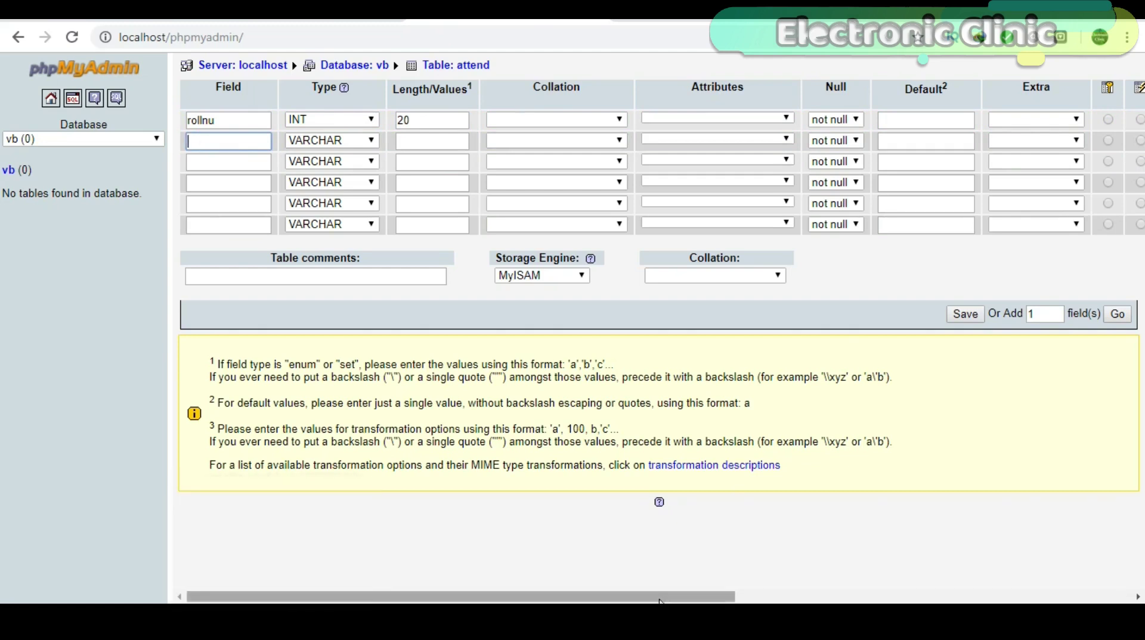
{"action": "key", "text": "alt+Tab"}
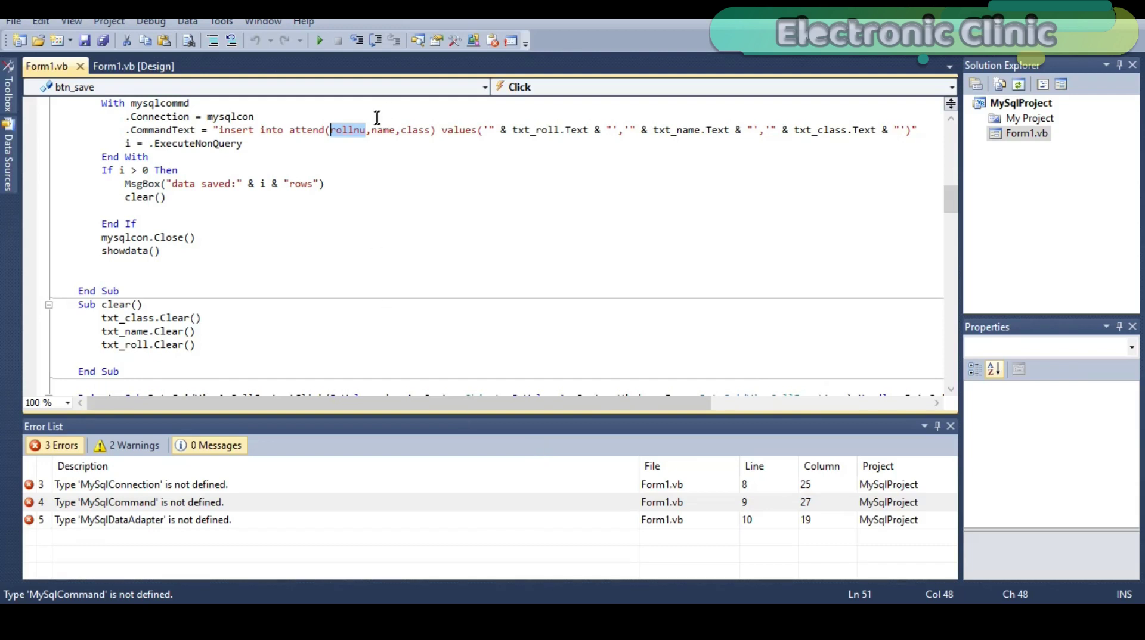
{"action": "left_click_drag", "start_coordinate": [376, 133], "coordinate": [390, 136]}
{"action": "key", "text": "Escape"}
{"action": "double_click", "coordinate": [386, 131]}
{"action": "key", "text": "ctrl+c"}
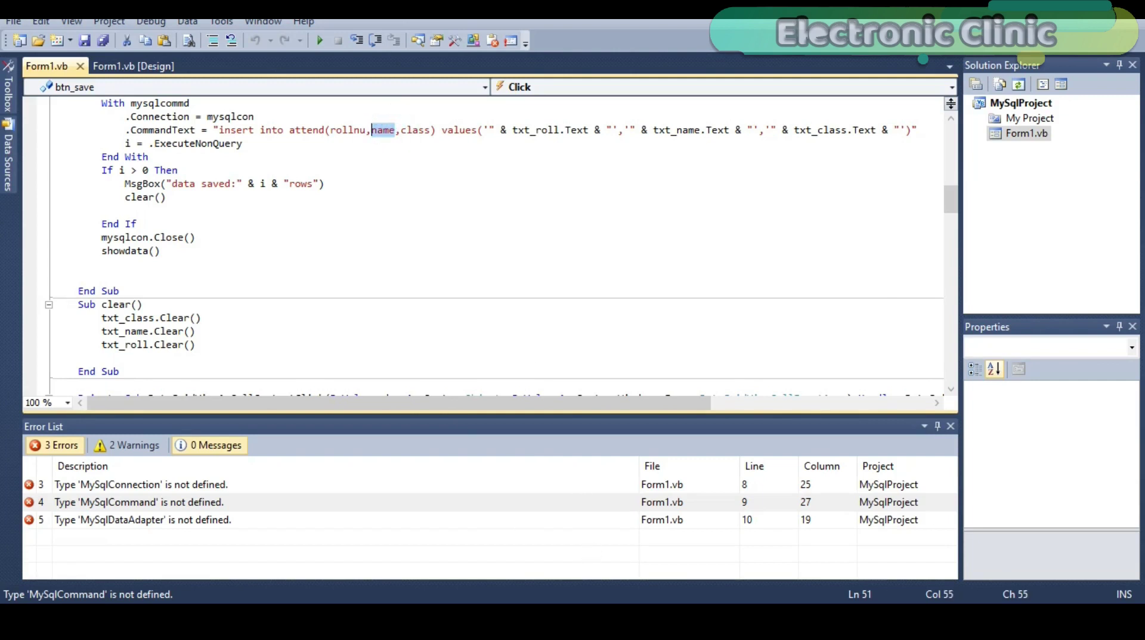
{"action": "key", "text": "alt+Tab"}
{"action": "key", "text": "ctrl+v"}
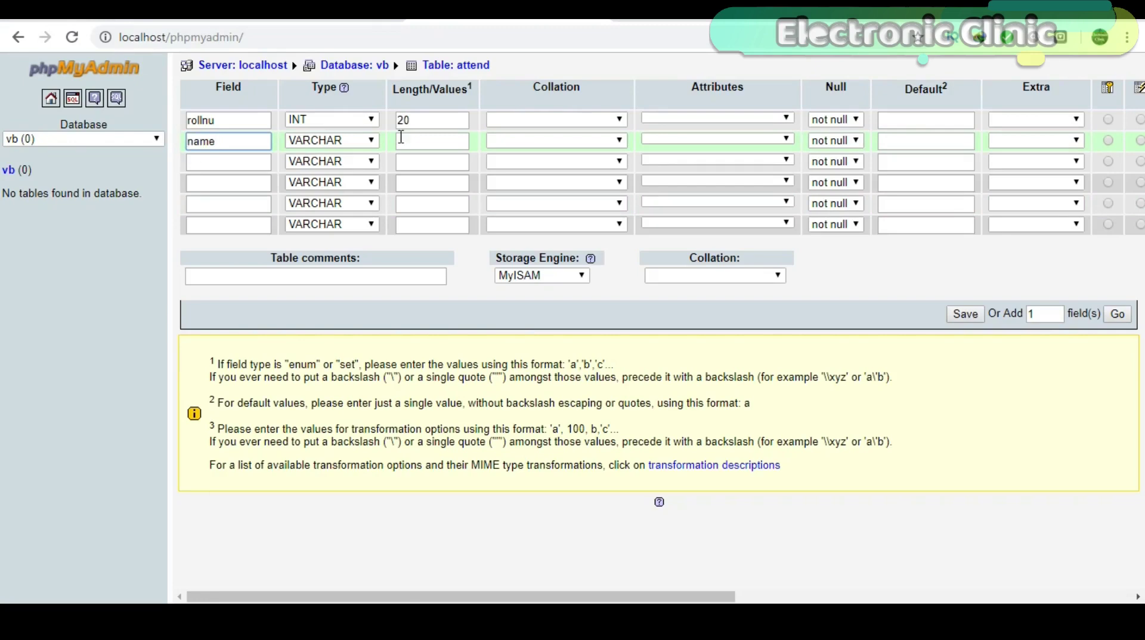
{"action": "left_click", "coordinate": [415, 140]}
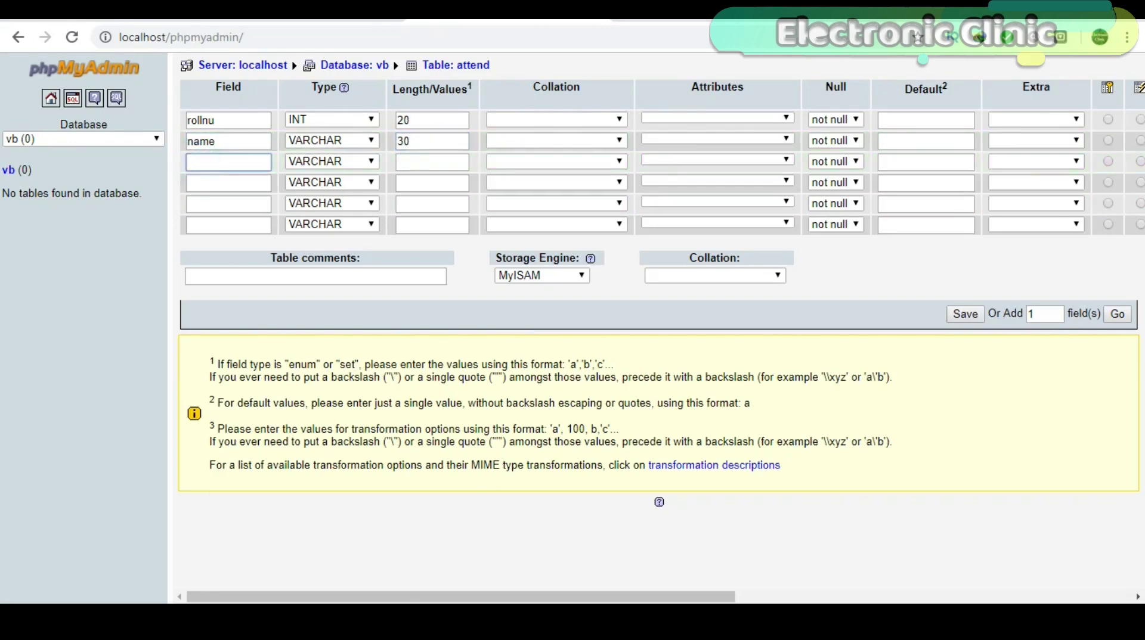
Copy the class column name from the code's insert query and define the third field as class with length 50.
{"action": "key", "text": "alt+Tab"}
{"action": "left_click_drag", "start_coordinate": [430, 130], "coordinate": [401, 131]}
{"action": "key", "text": "ctrl+c"}
{"action": "key", "text": "alt+Tab"}
{"action": "key", "text": "ctrl+v"}
{"action": "left_click", "coordinate": [431, 161]}
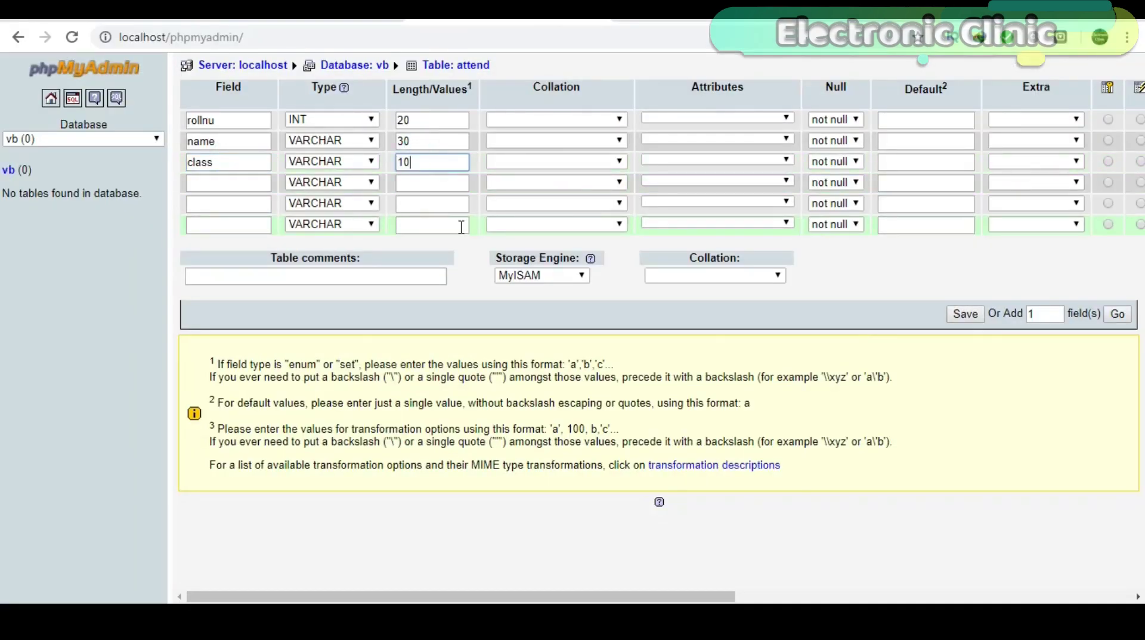
{"action": "key", "text": "BackSpace"}
{"action": "key", "text": "BackSpace"}
Define the remaining three VARCHAR fields as present with length 30, late with length 10 and absent with length 10.
{"action": "left_click", "coordinate": [223, 186]}
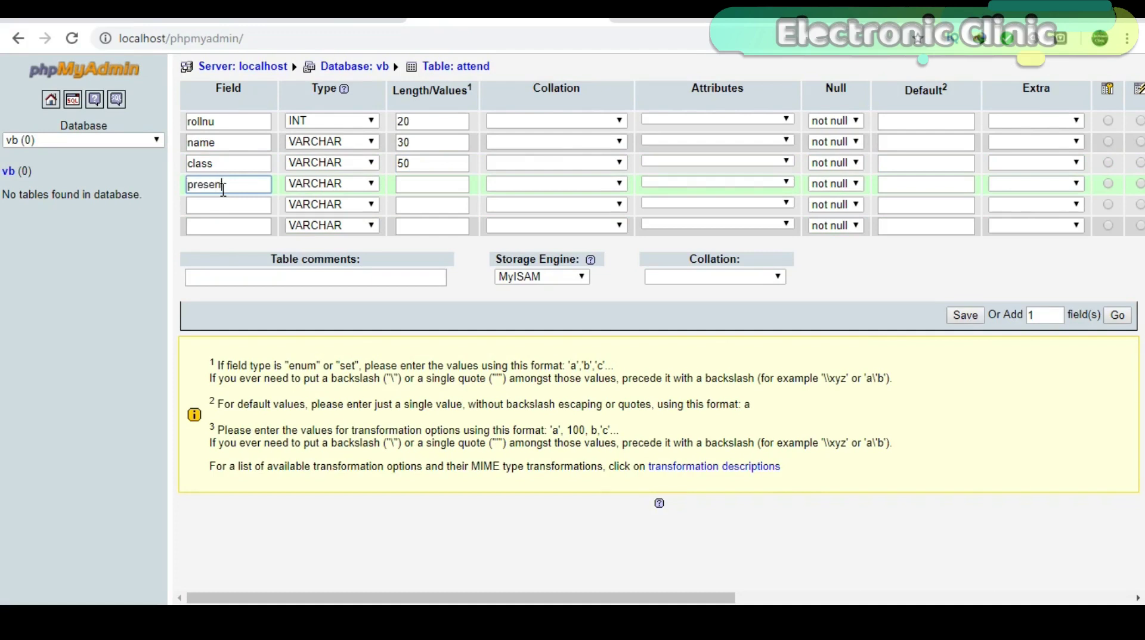
{"action": "left_click", "coordinate": [421, 182]}
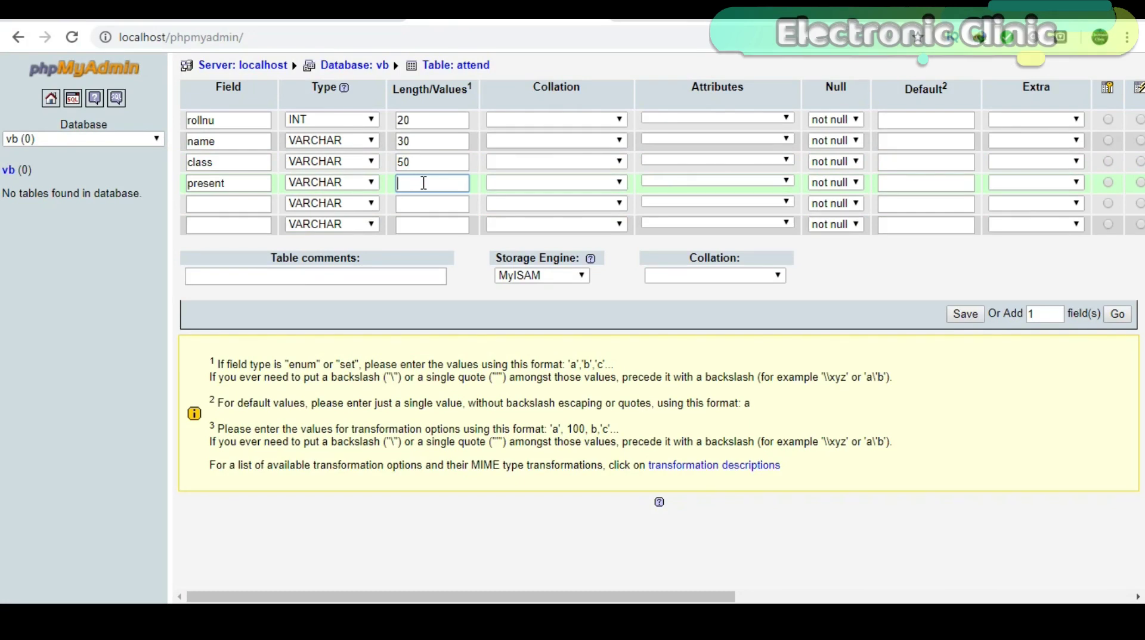
{"action": "left_click", "coordinate": [232, 209]}
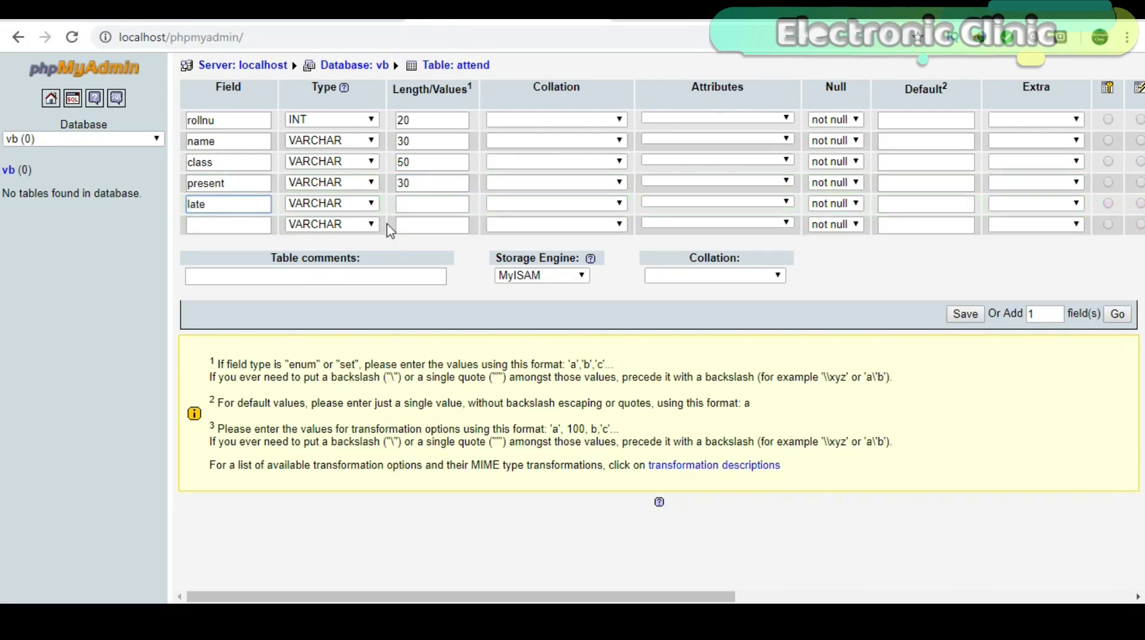
{"action": "left_click", "coordinate": [408, 203]}
{"action": "left_click", "coordinate": [254, 225]}
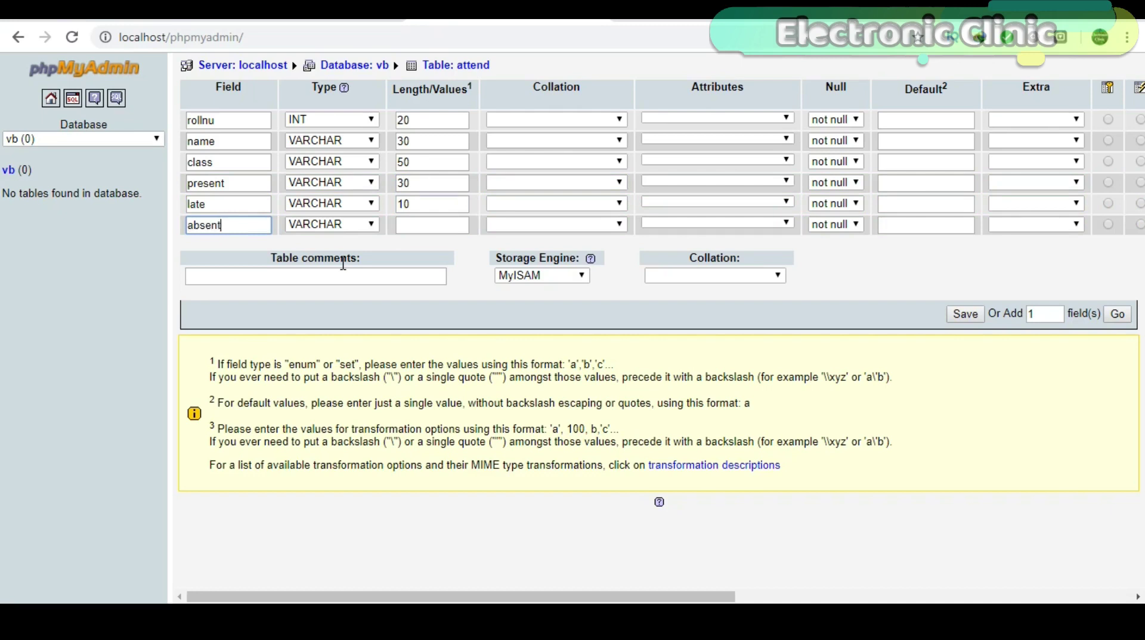
{"action": "left_click", "coordinate": [453, 224]}
{"action": "type", "text": "10"}
Set the present field's length to 10 and save the attend table.
{"action": "left_click", "coordinate": [421, 184]}
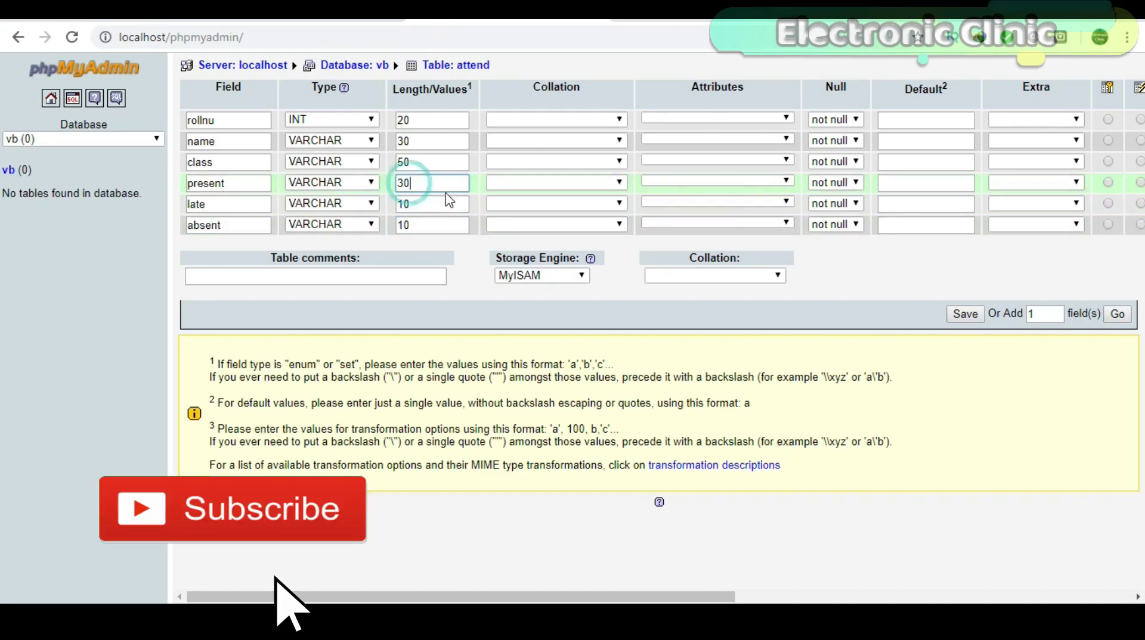
{"action": "key", "text": "BackSpace"}
{"action": "key", "text": "BackSpace"}
{"action": "type", "text": "10"}
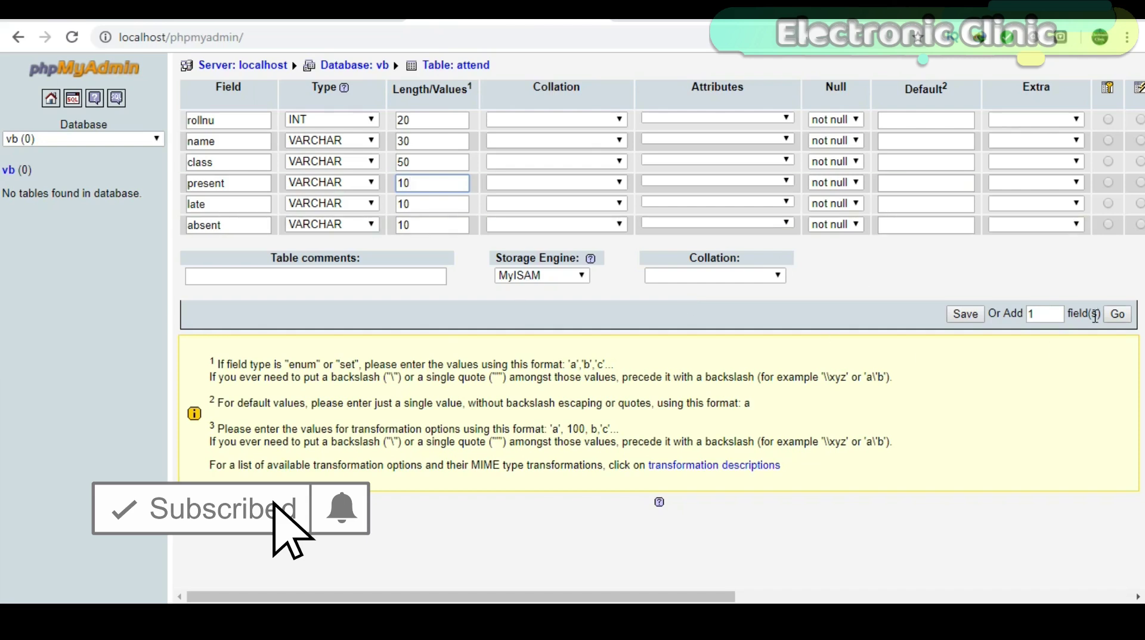
{"action": "left_click", "coordinate": [965, 314]}
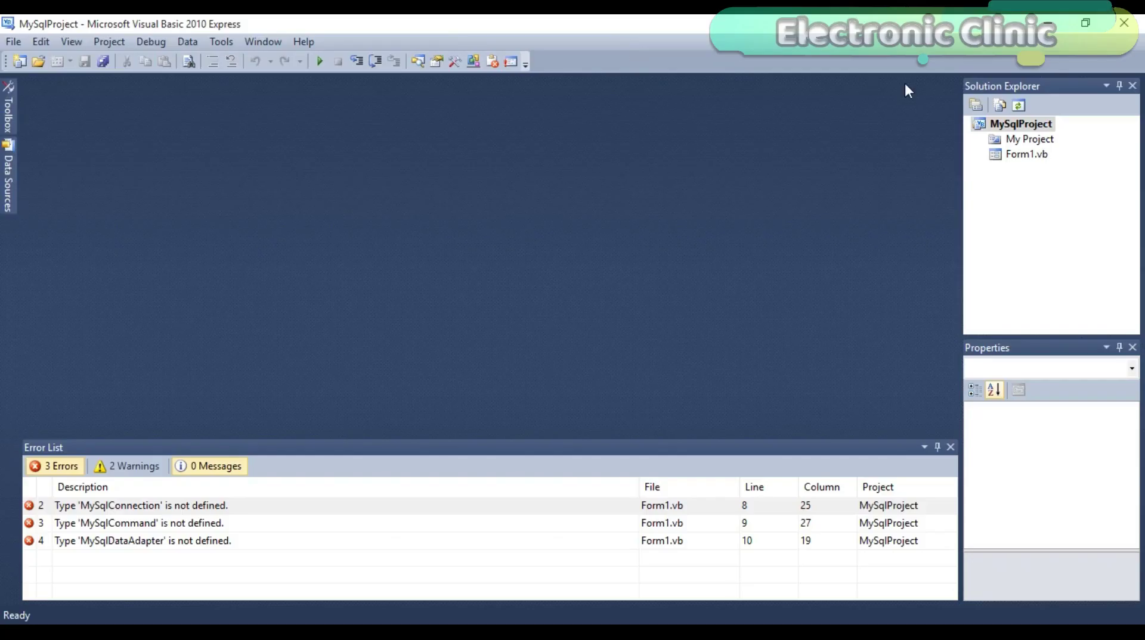
Switch to Visual Basic 2010 Express, show all project files, expand the References and try to view MySql.Data in the object browser.
{"action": "left_click", "coordinate": [1027, 156]}
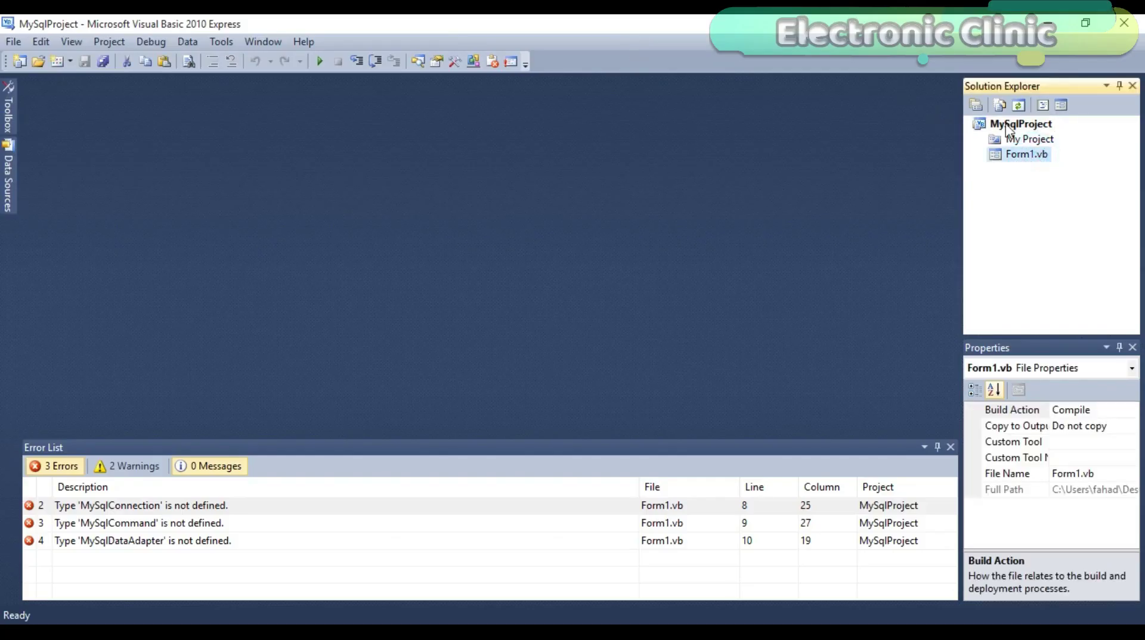
{"action": "left_click", "coordinate": [1000, 106]}
{"action": "left_click", "coordinate": [1013, 154]}
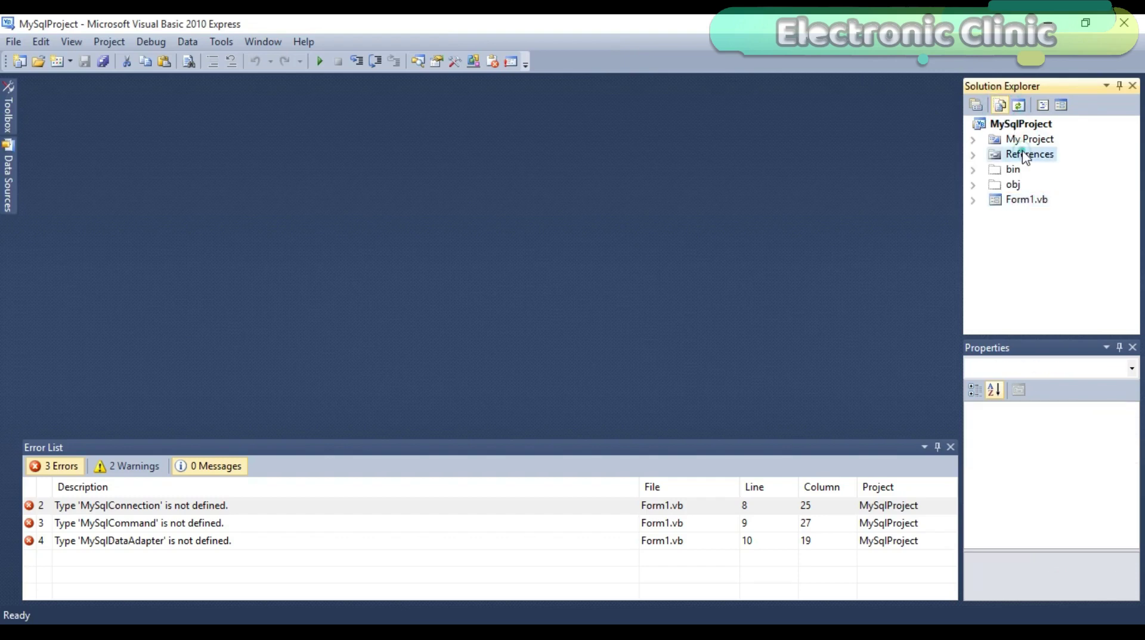
{"action": "left_click", "coordinate": [974, 155]}
{"action": "left_click", "coordinate": [1027, 170]}
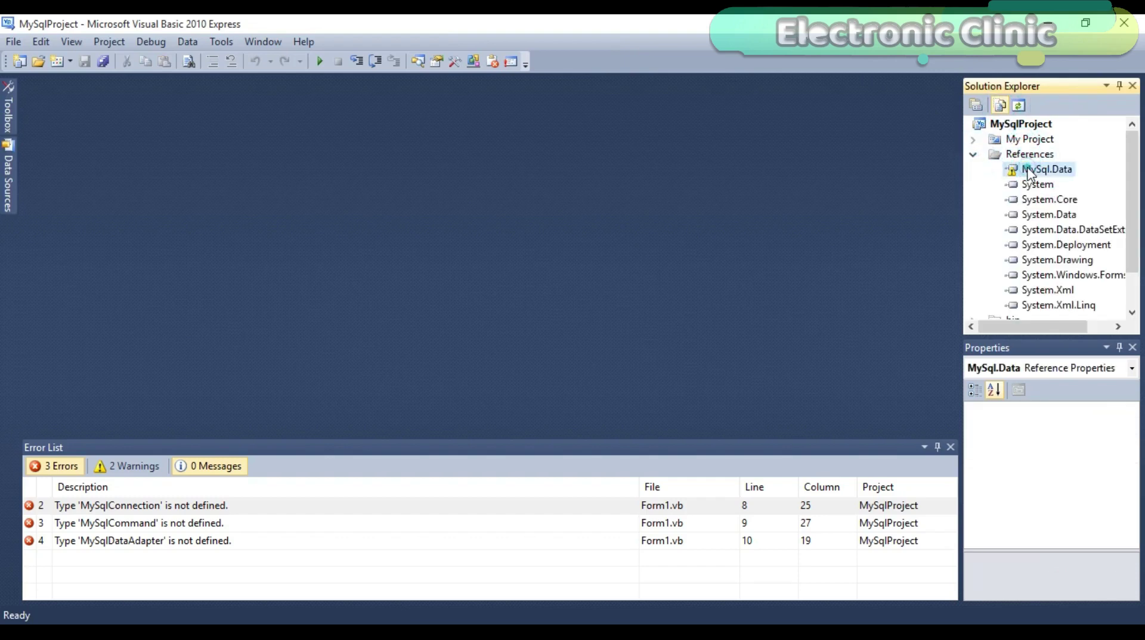
{"action": "double_click", "coordinate": [1027, 169]}
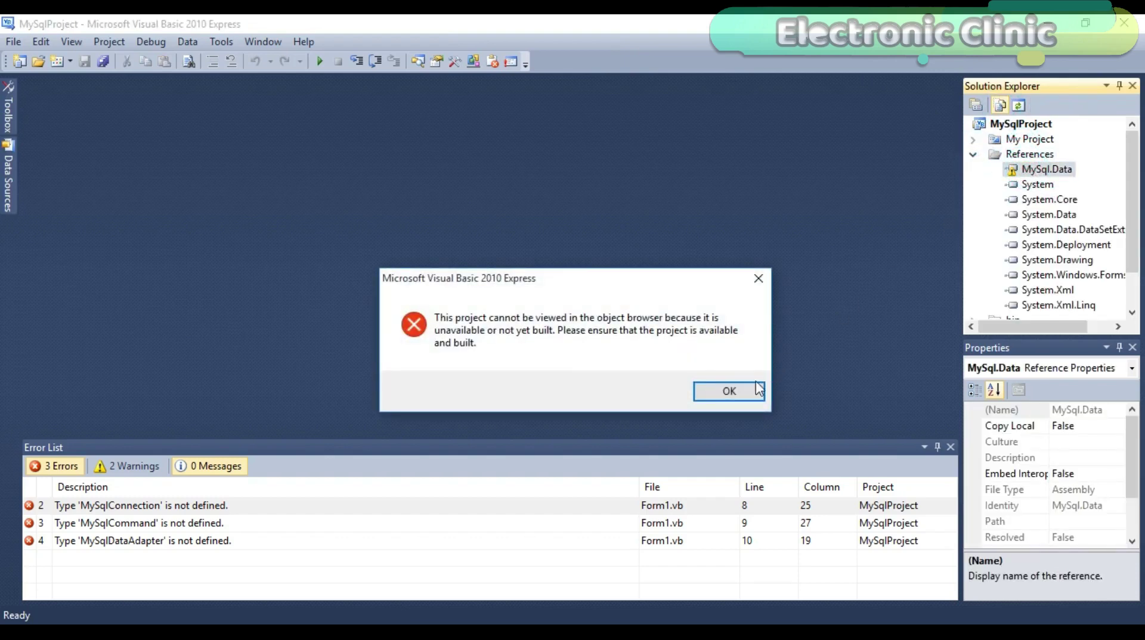
{"action": "left_click", "coordinate": [733, 390]}
Add a project reference to MySql.Data.dll from the v2.0 assemblies folder of MySQL Connector Net 6.9.6.
{"action": "left_click", "coordinate": [1022, 157]}
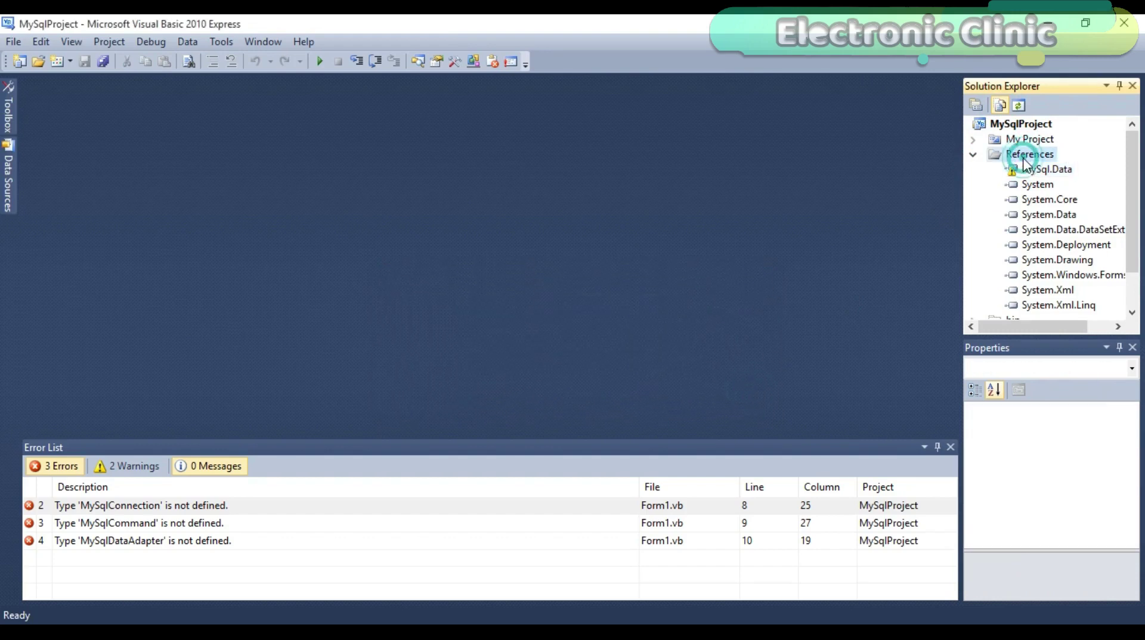
{"action": "right_click", "coordinate": [1023, 157]}
{"action": "left_click", "coordinate": [980, 170]}
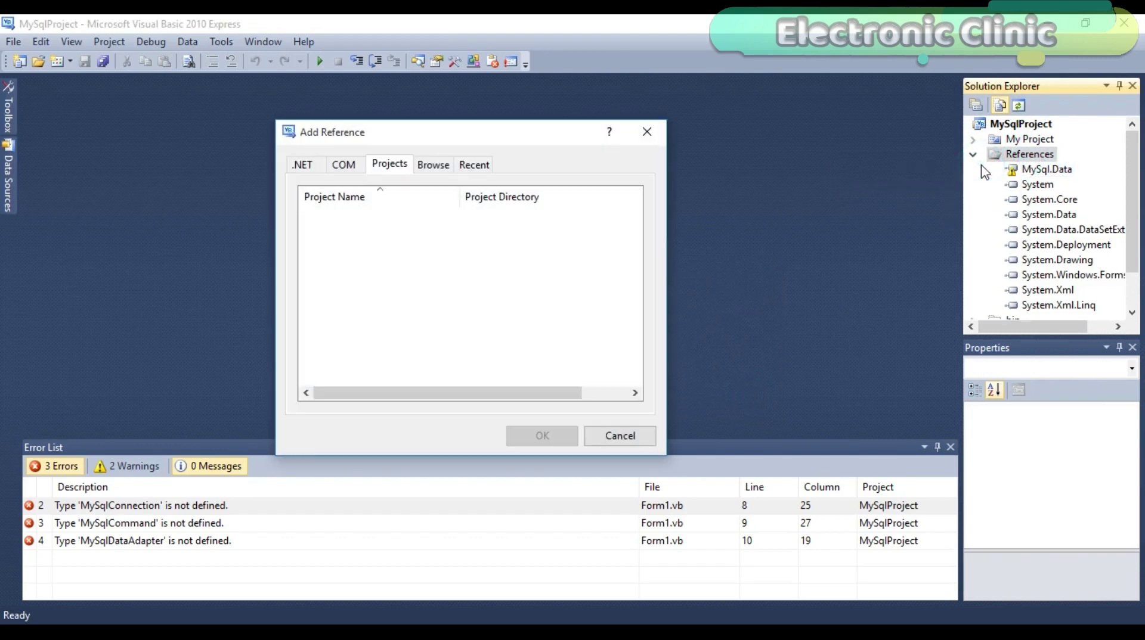
{"action": "left_click", "coordinate": [435, 167]}
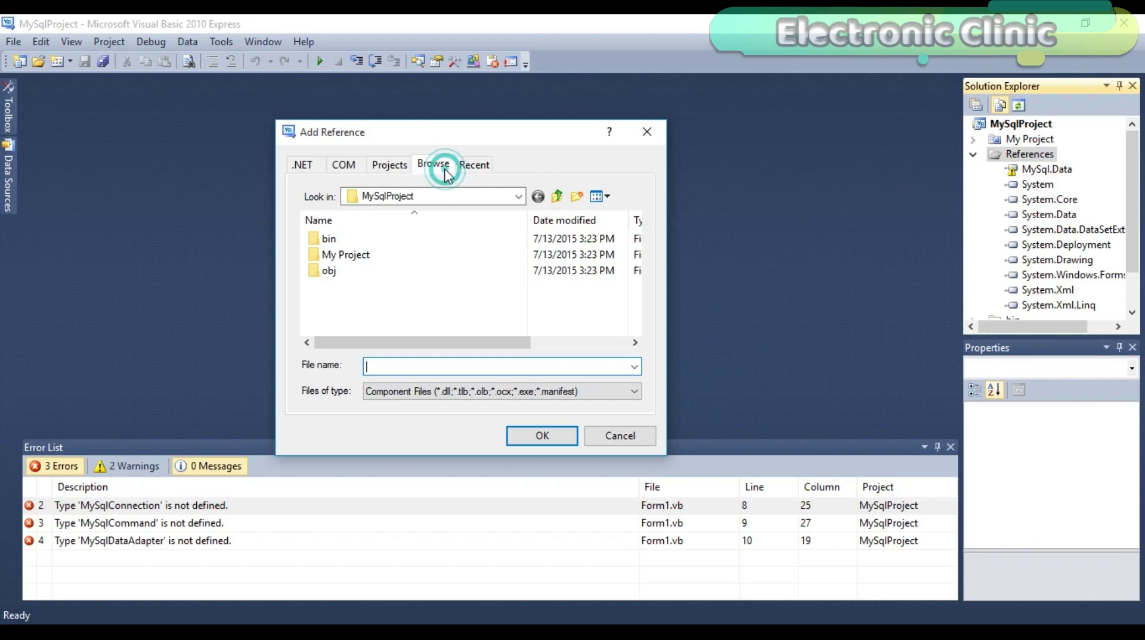
{"action": "left_click", "coordinate": [560, 197]}
{"action": "left_click", "coordinate": [559, 197]}
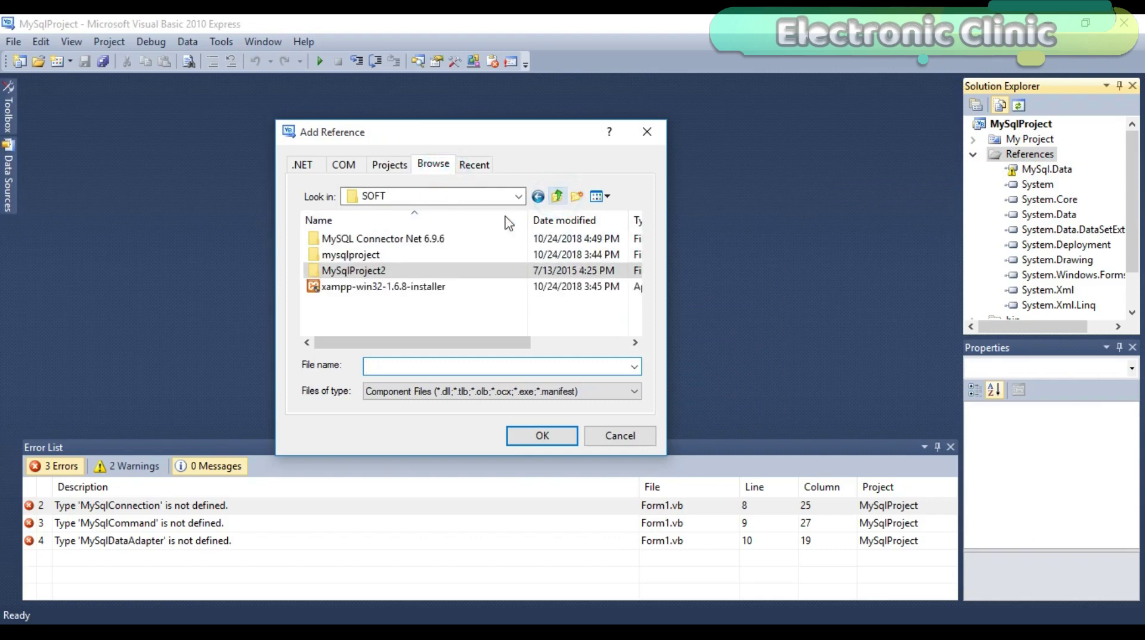
{"action": "double_click", "coordinate": [412, 238]}
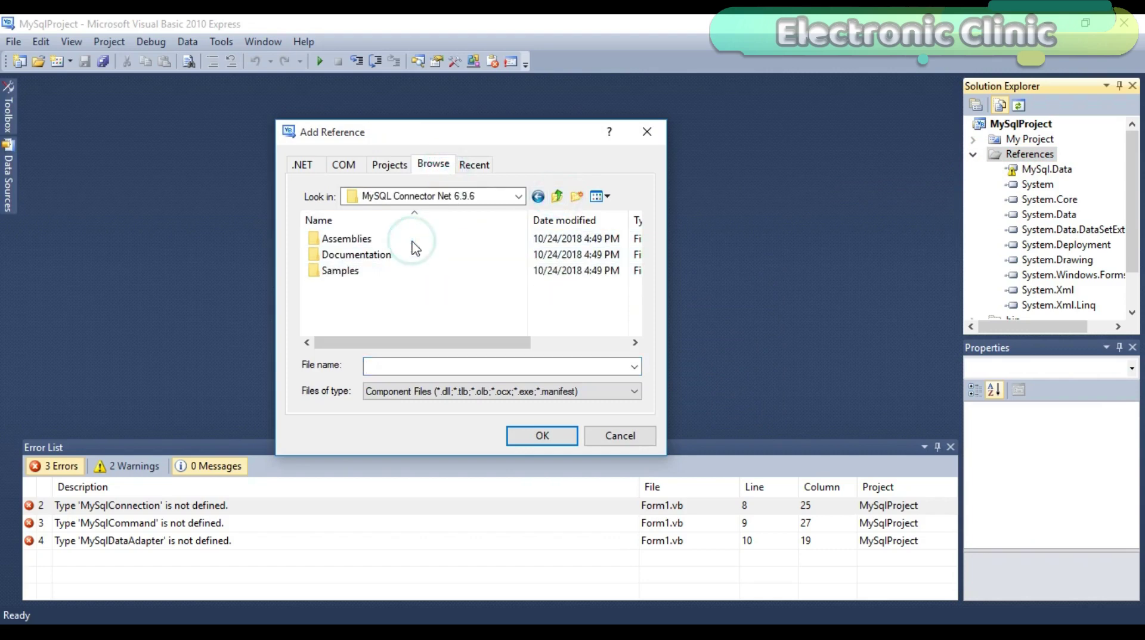
{"action": "double_click", "coordinate": [364, 240]}
{"action": "double_click", "coordinate": [352, 256]}
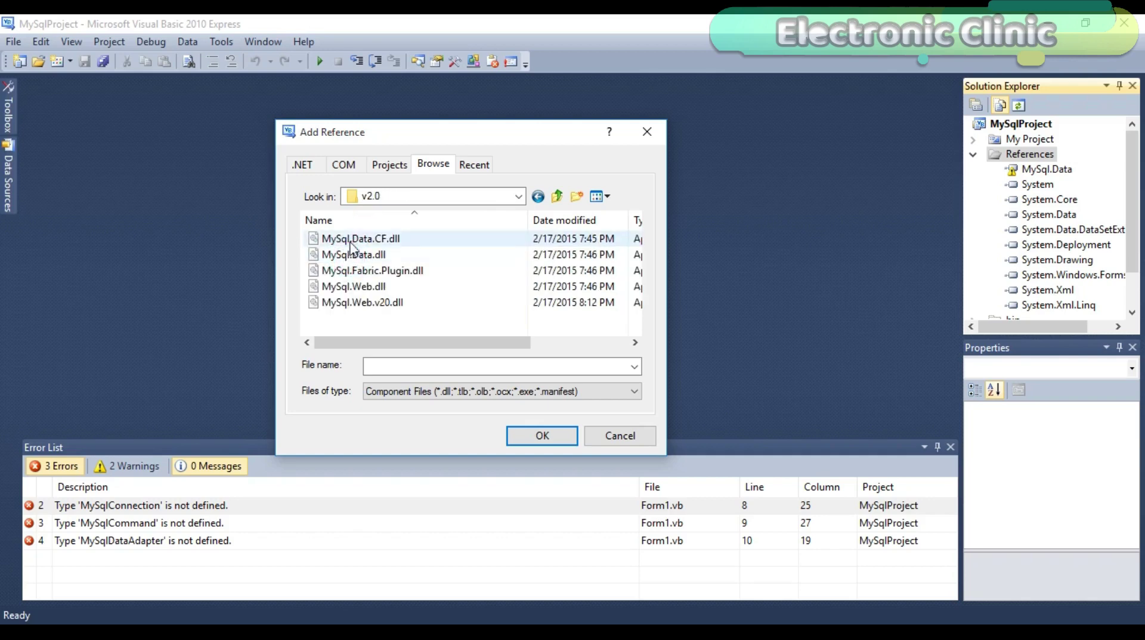
{"action": "left_click", "coordinate": [368, 256]}
{"action": "left_click", "coordinate": [544, 436]}
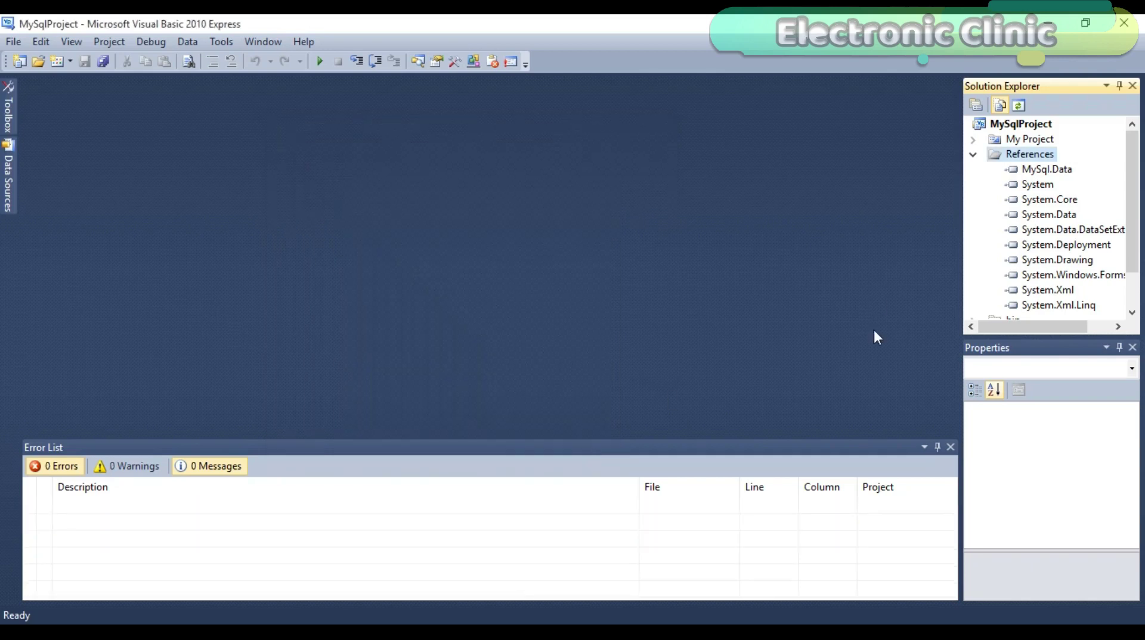
Run the project and save a student record with roll number 2, the student's name and class bcs.
{"action": "left_click", "coordinate": [319, 61]}
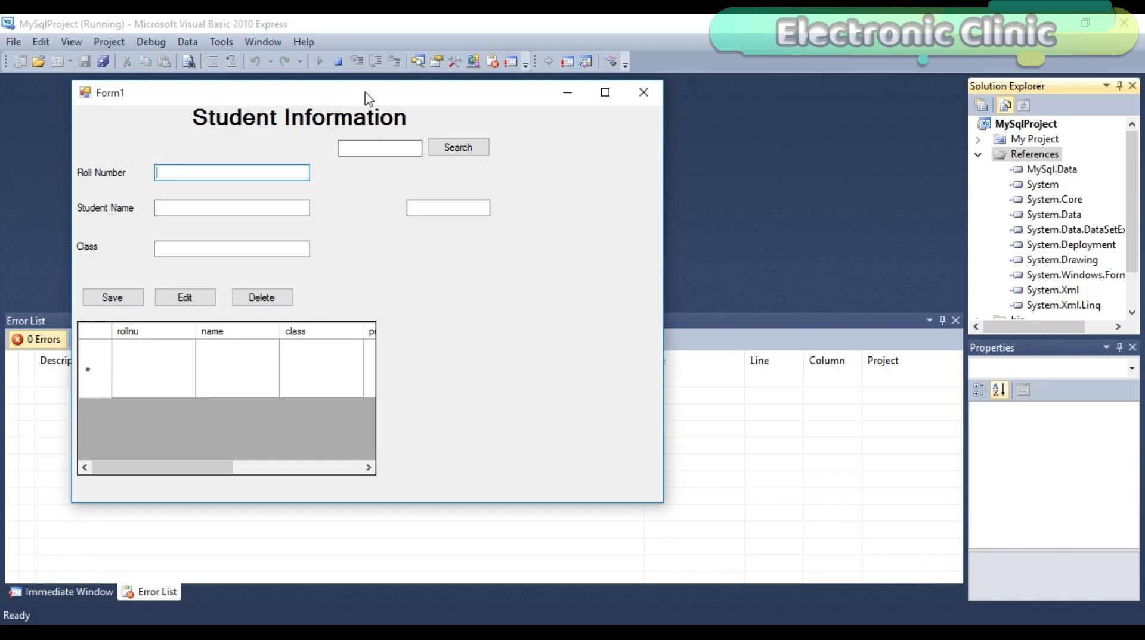
{"action": "left_click_drag", "start_coordinate": [366, 97], "coordinate": [399, 94]}
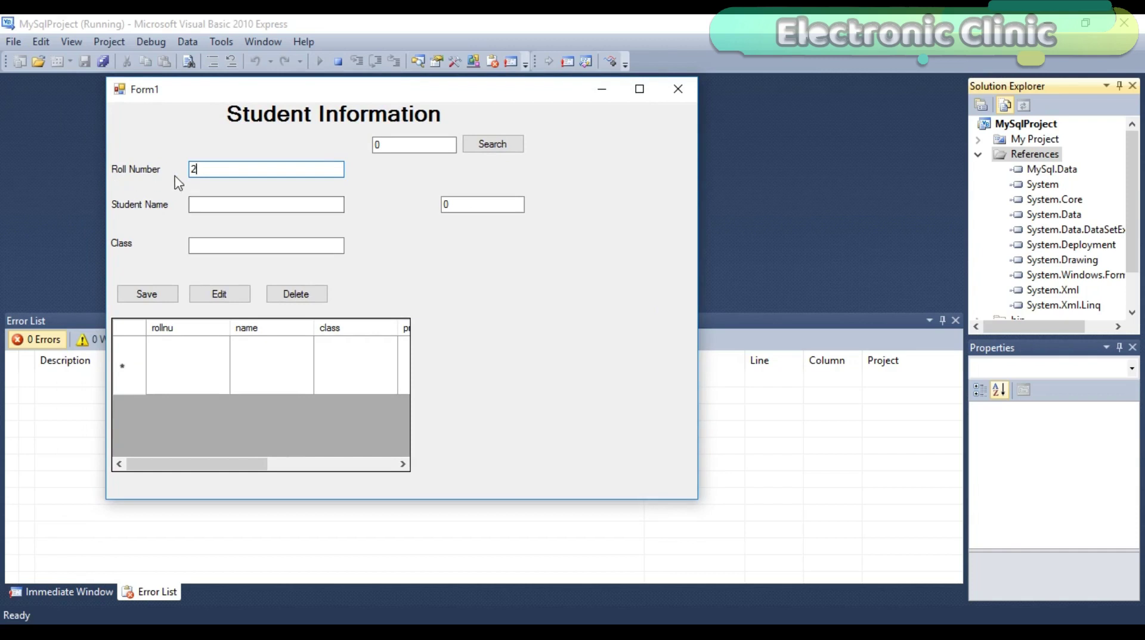
{"action": "left_click", "coordinate": [210, 207]}
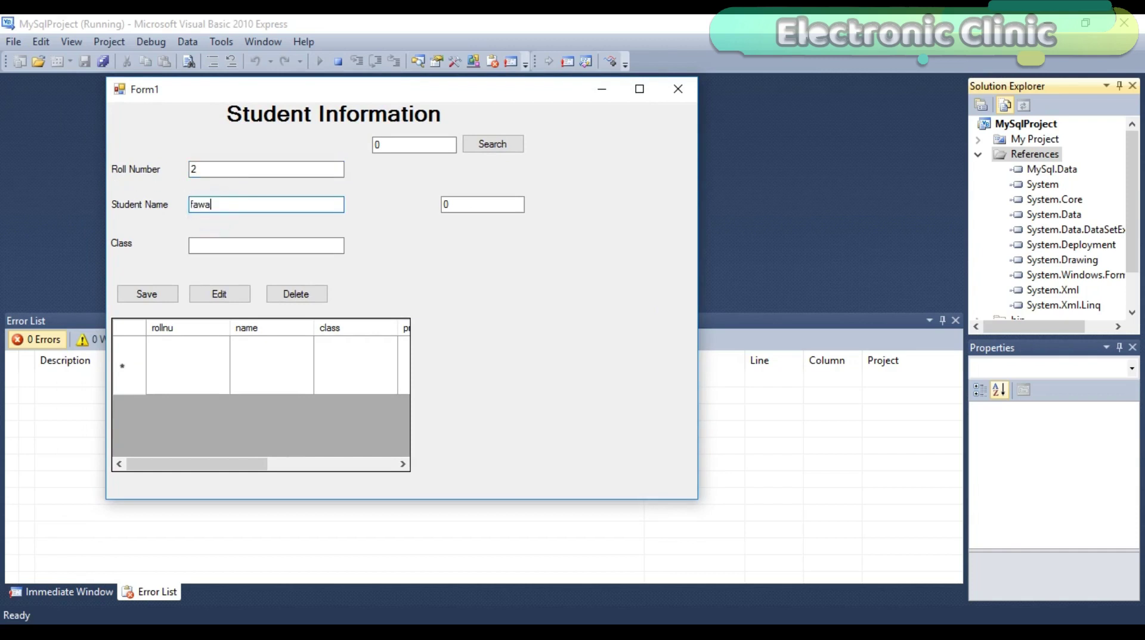
{"action": "left_click", "coordinate": [245, 241]}
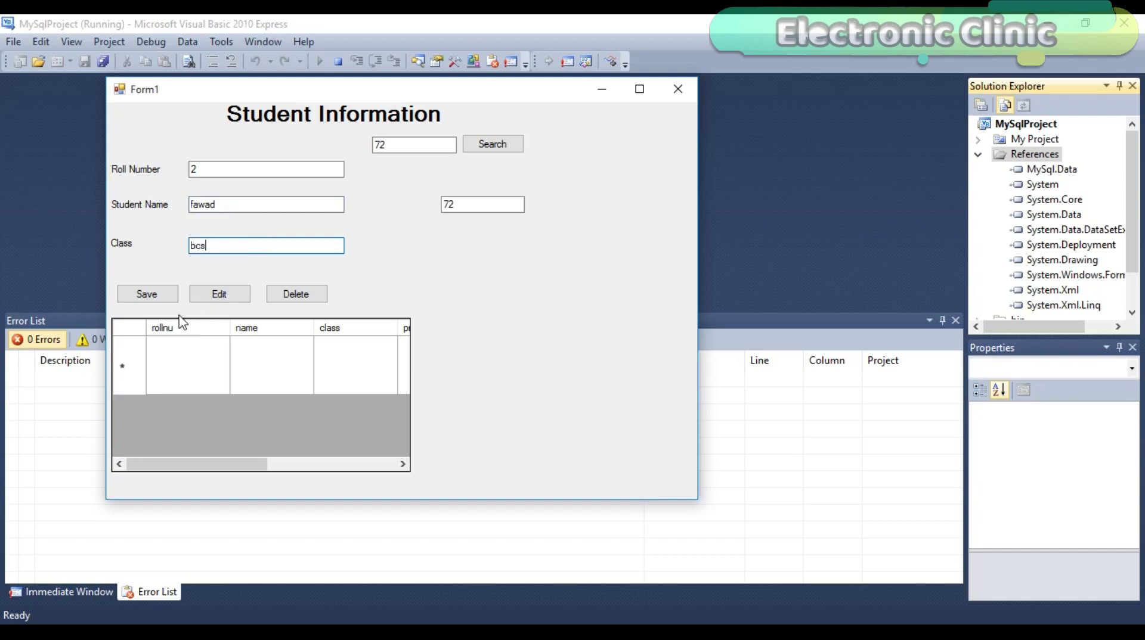
{"action": "left_click", "coordinate": [154, 300]}
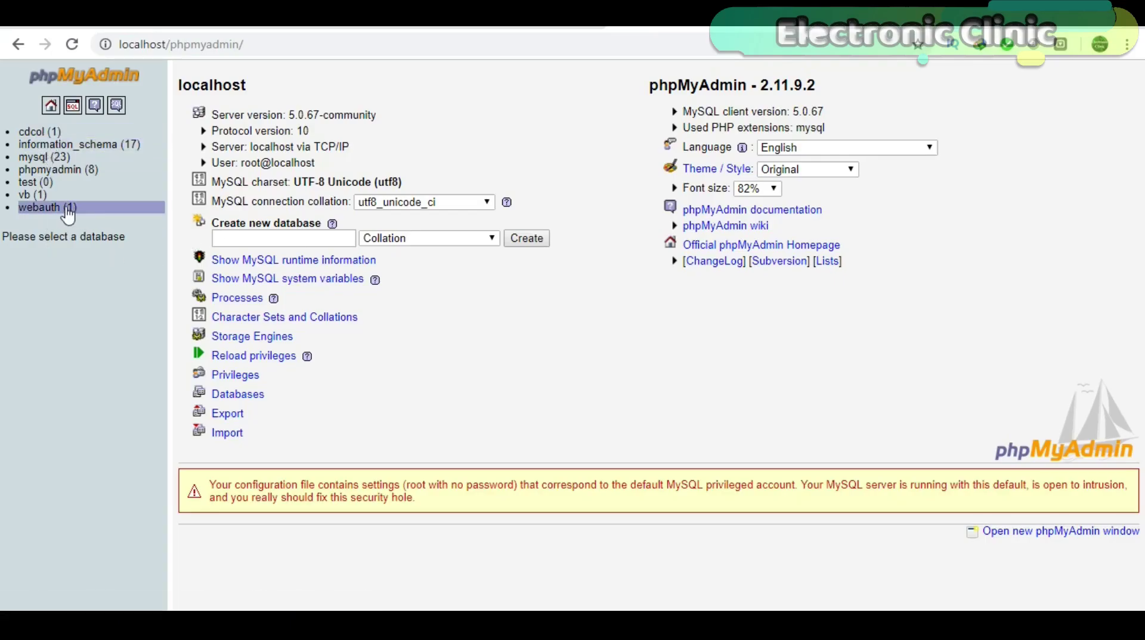
Switch to phpMyAdmin, open the attend table in the vb database and browse its records.
{"action": "left_click", "coordinate": [34, 195]}
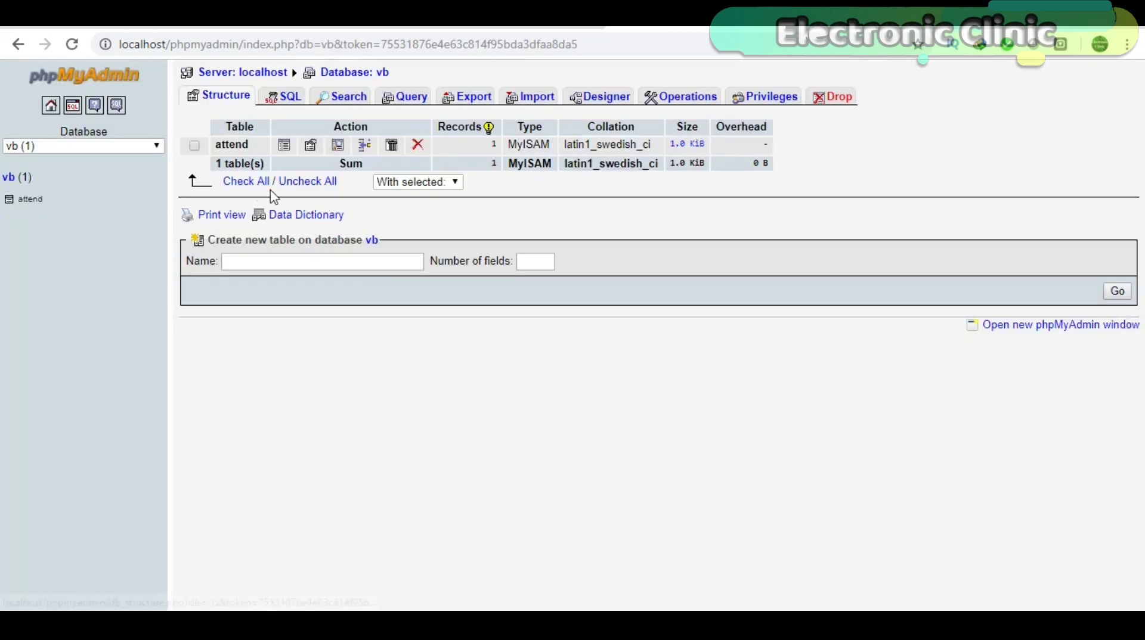
{"action": "left_click", "coordinate": [23, 199]}
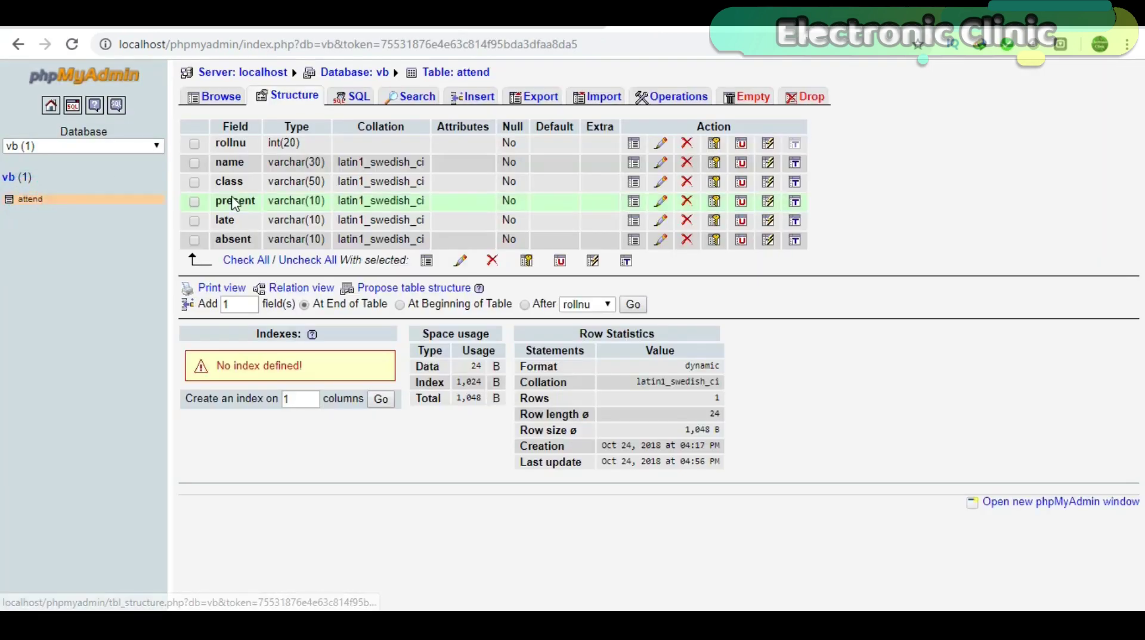
{"action": "left_click", "coordinate": [213, 96]}
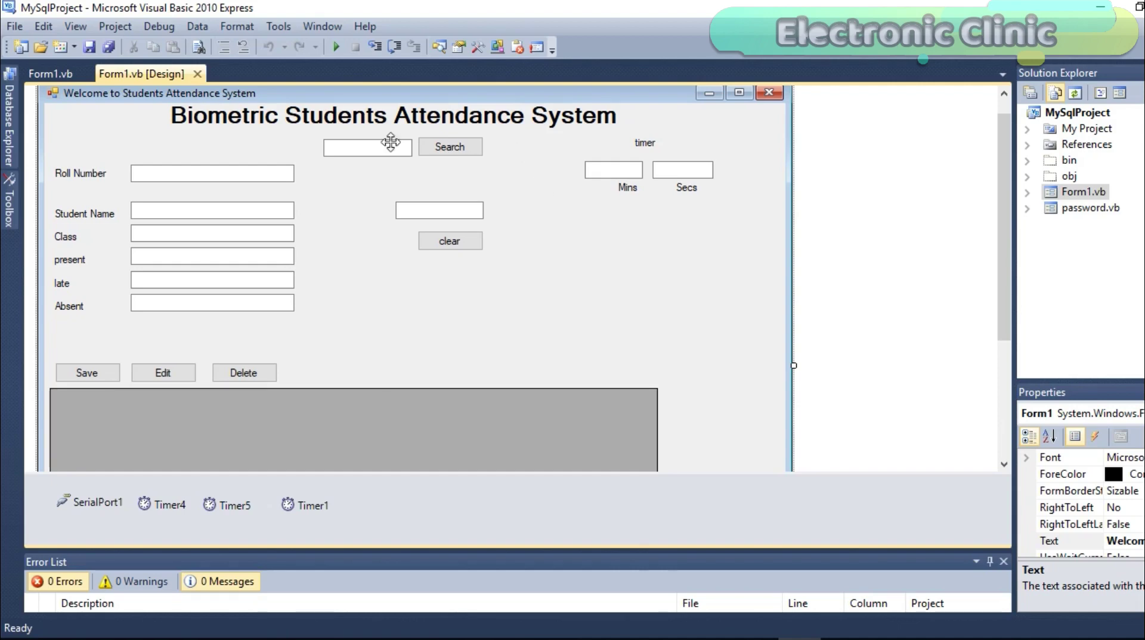
Open the Form1 load event code of the Biometric Students Attendance System form in Visual Basic.
{"action": "double_click", "coordinate": [540, 257]}
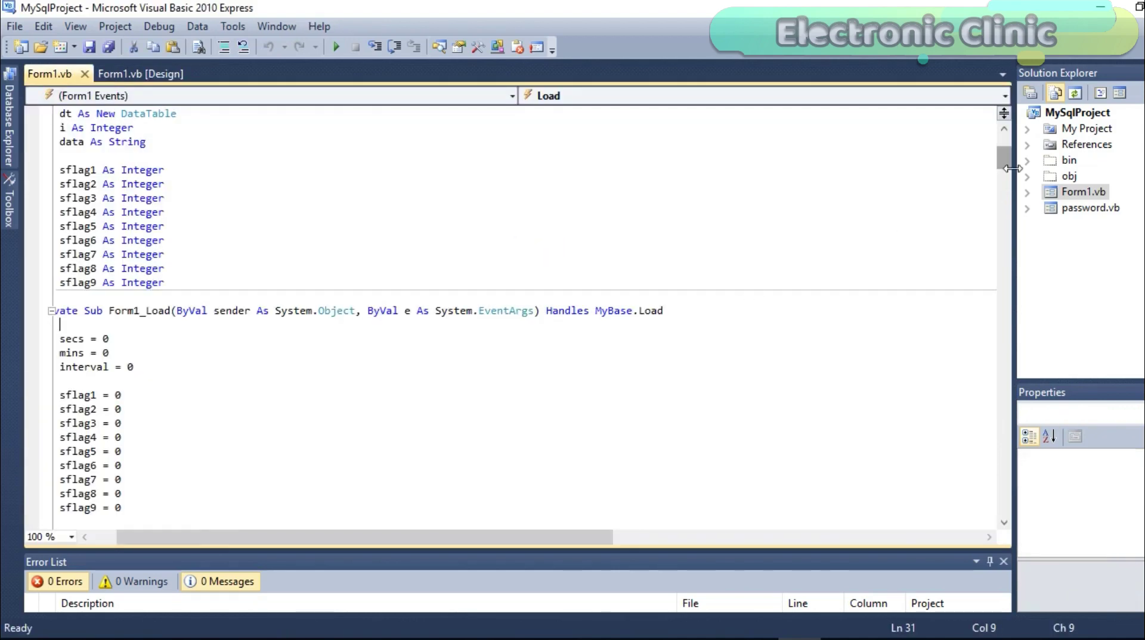
Review the insert command for the attend table in the btn_save click code, and open Form1 from the project files.
{"action": "left_click_drag", "start_coordinate": [1007, 166], "coordinate": [1008, 203]}
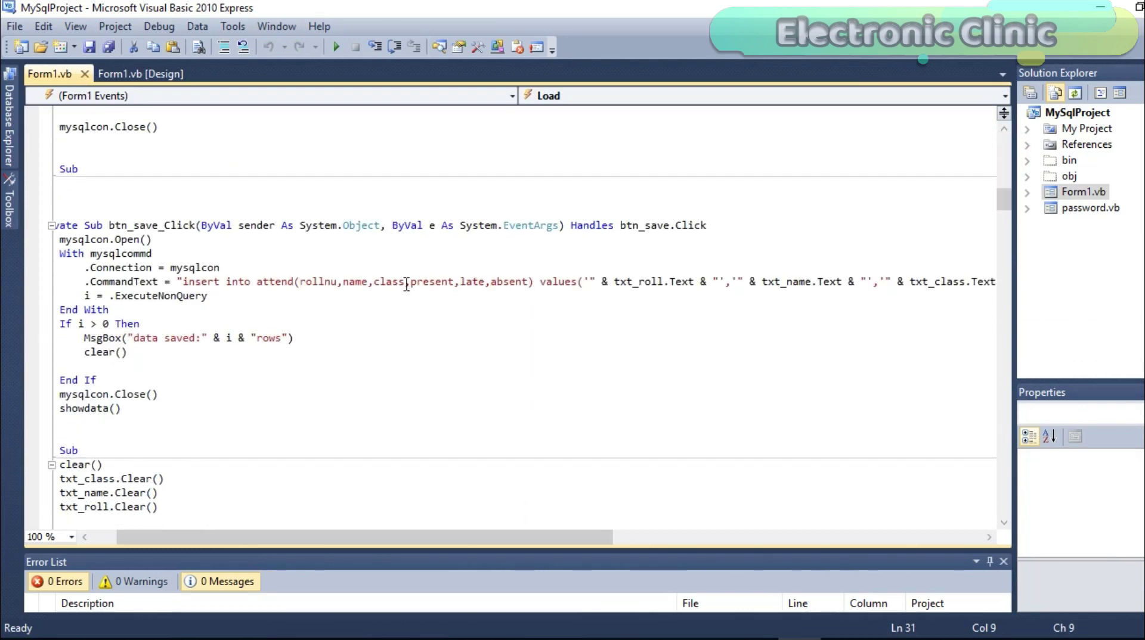
{"action": "left_click", "coordinate": [351, 285]}
{"action": "left_click", "coordinate": [447, 284]}
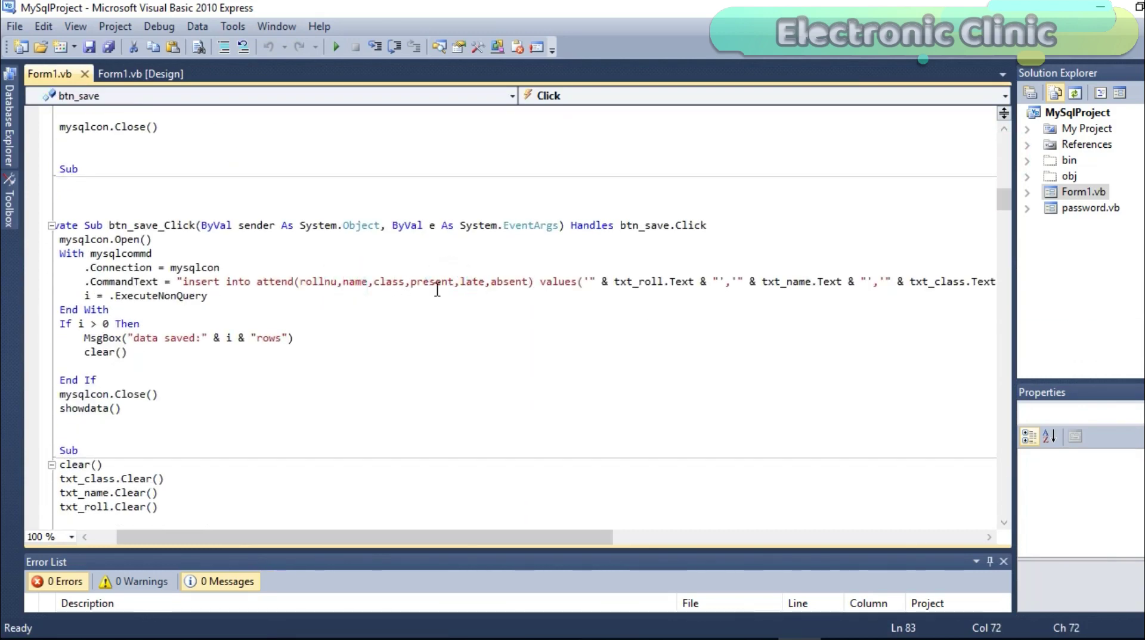
{"action": "double_click", "coordinate": [1070, 194]}
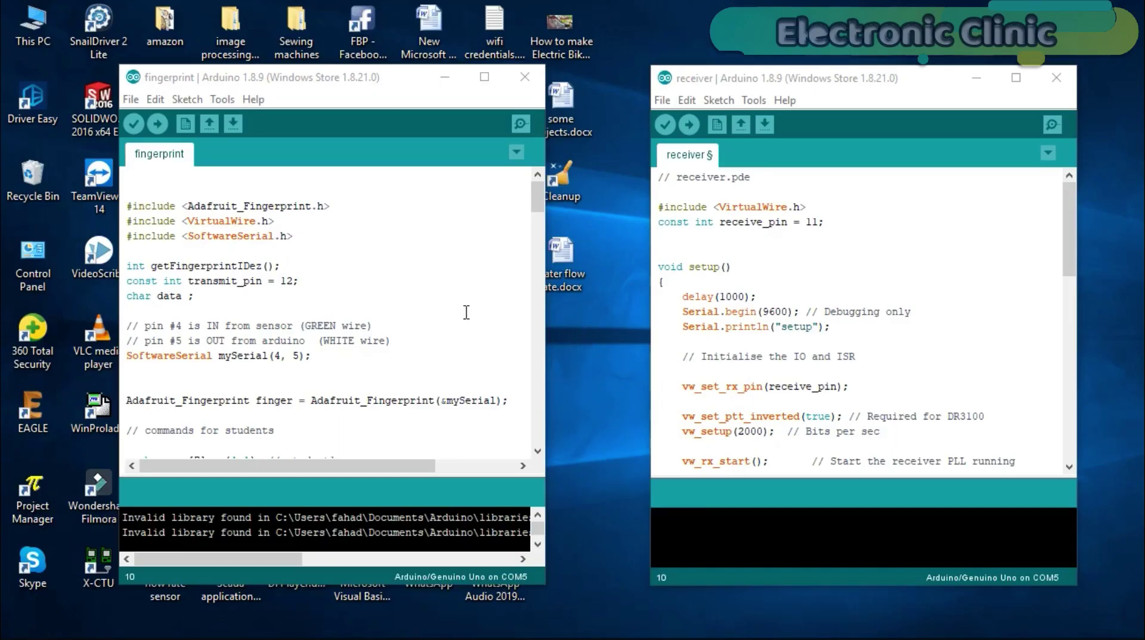
Switch to the Arduino IDE and examine the opening code of the fingerprint and receiver sketches.
{"action": "left_click", "coordinate": [419, 286]}
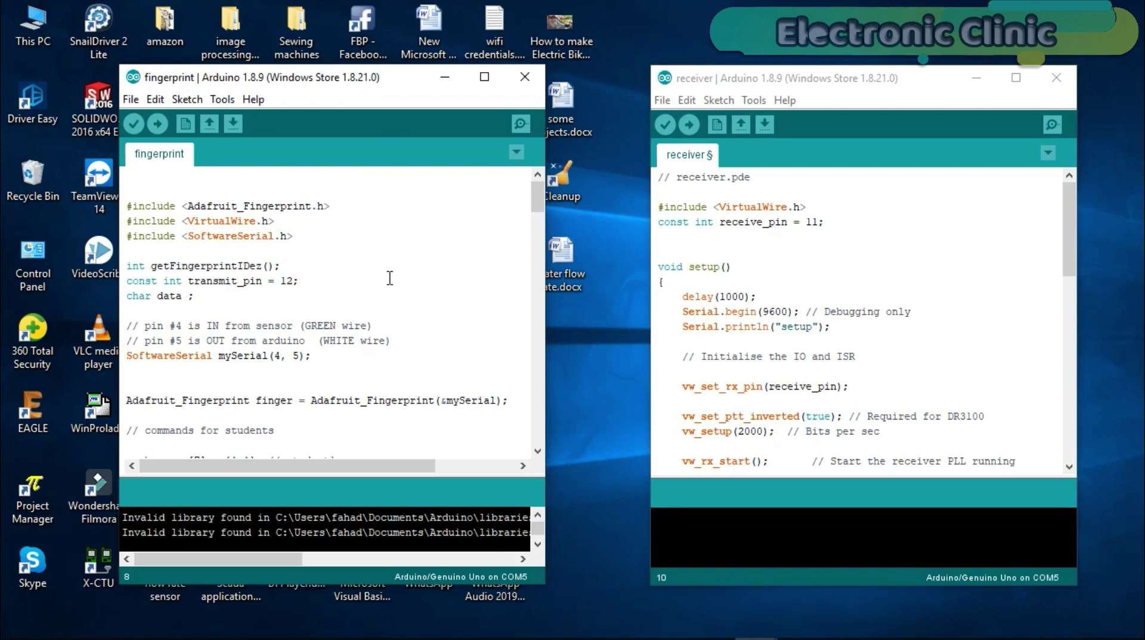
{"action": "left_click", "coordinate": [865, 242]}
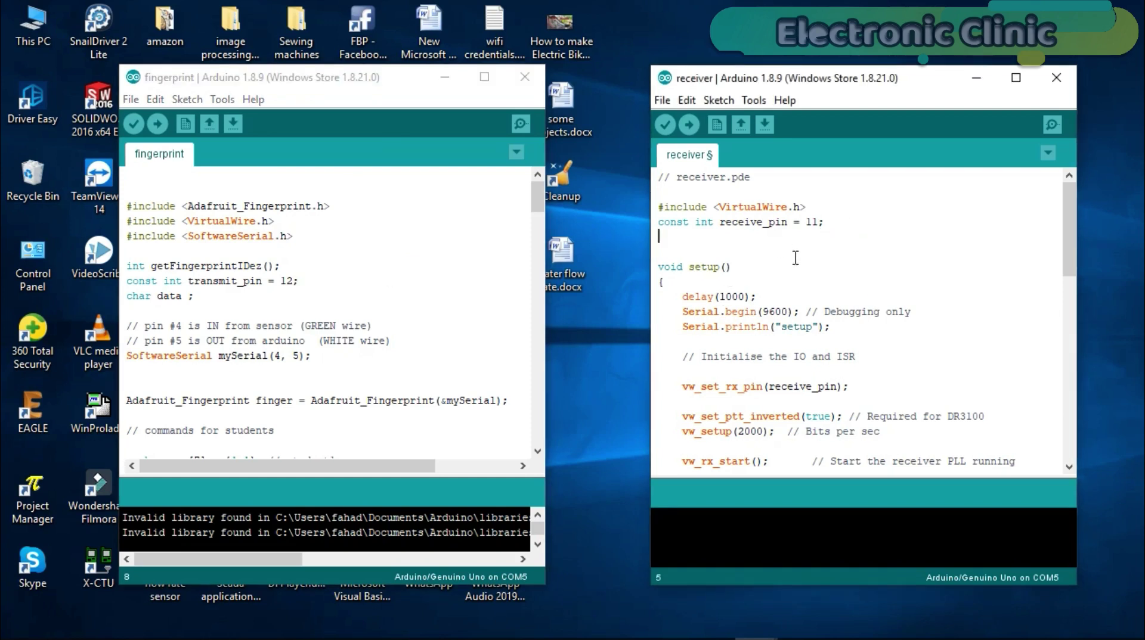
{"action": "left_click", "coordinate": [460, 250]}
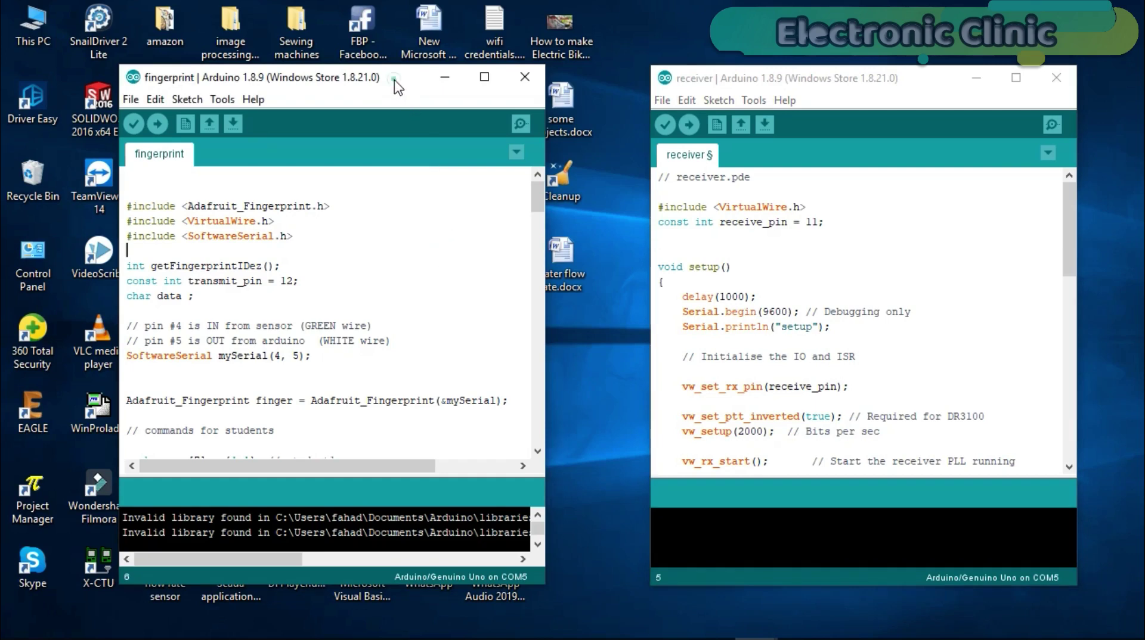